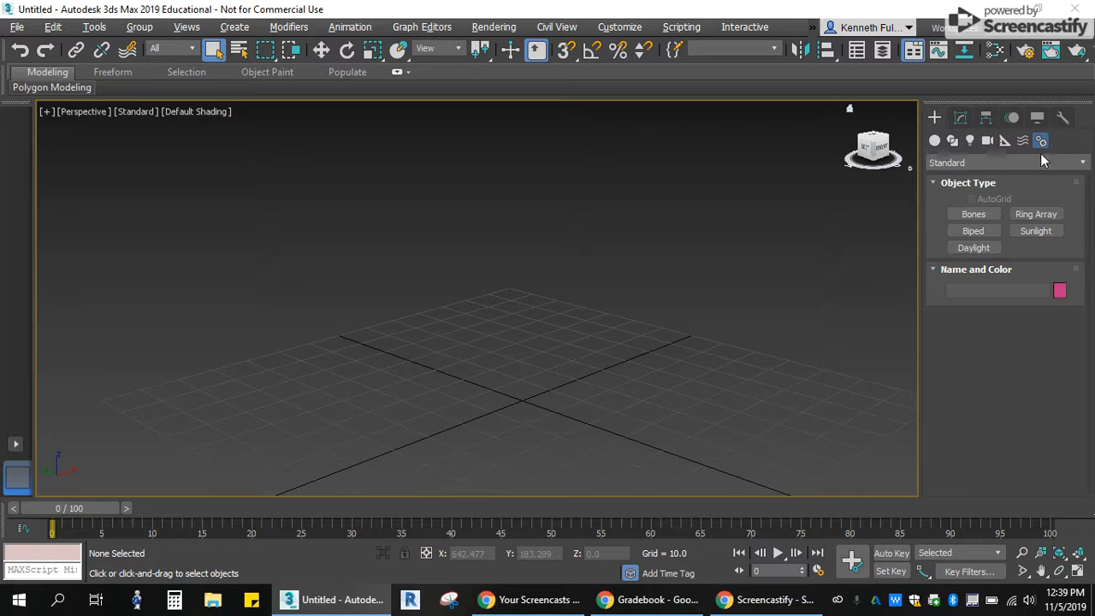
# Step: Create a biped about 68.5 units tall, standing near the centre of the grid in the perspective view
pyautogui.click(972, 231)
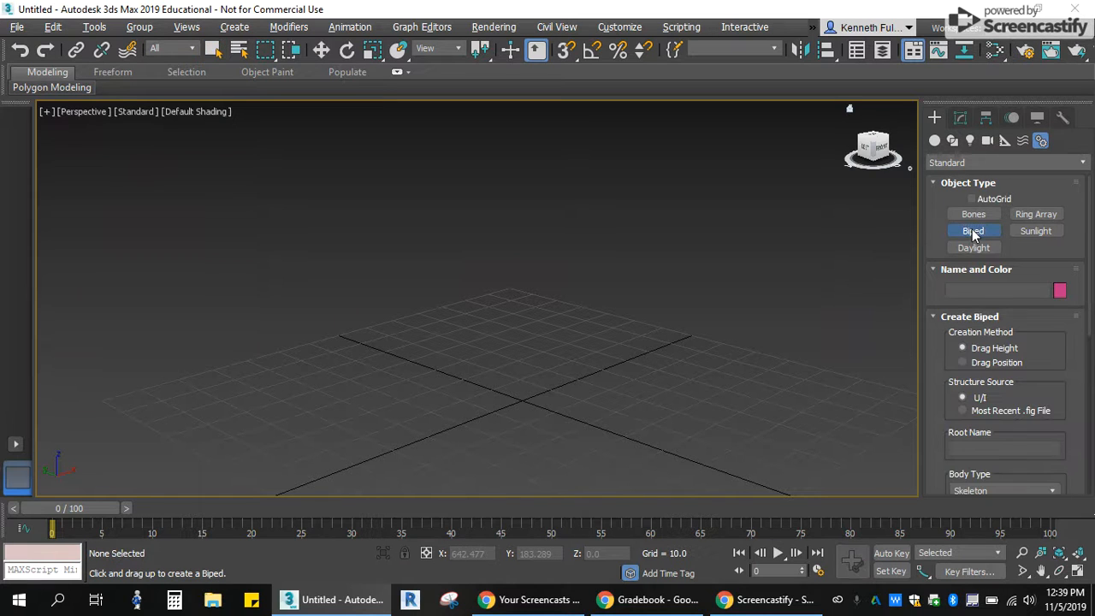
pyautogui.scroll(-1, 933, 328)
pyautogui.scroll(-7, 933, 328)
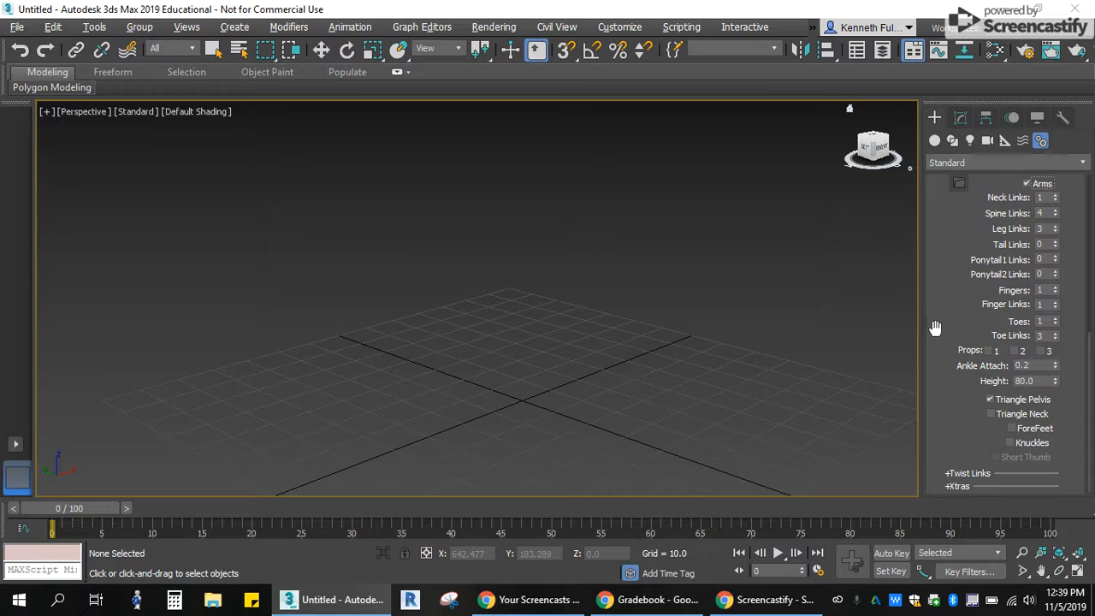
pyautogui.scroll(7, 935, 327)
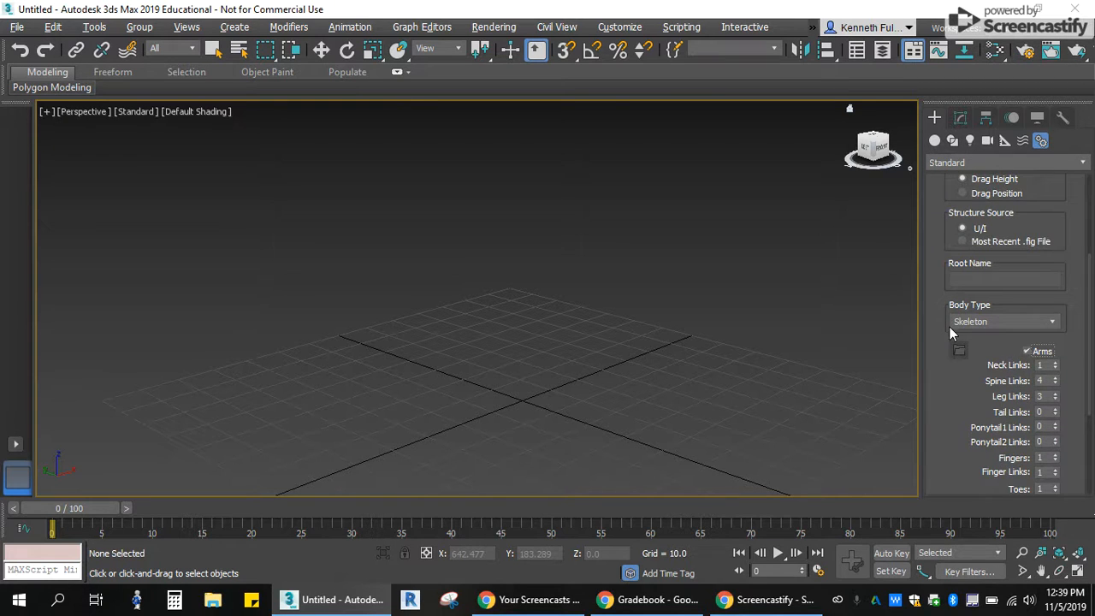
pyautogui.scroll(5, 938, 338)
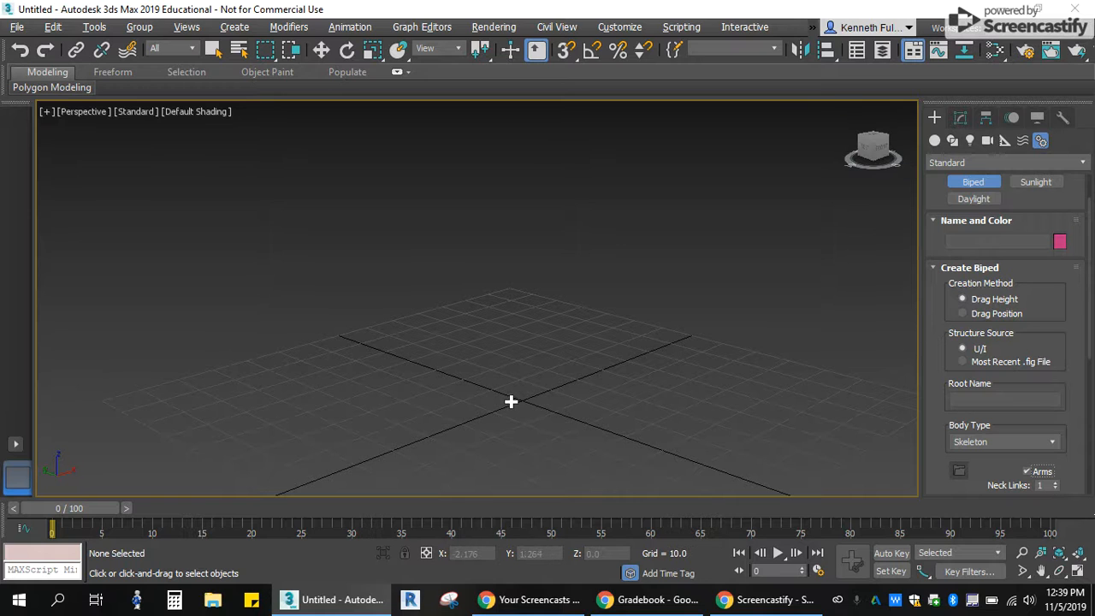
pyautogui.moveTo(504, 405); pyautogui.dragTo(538, 111)
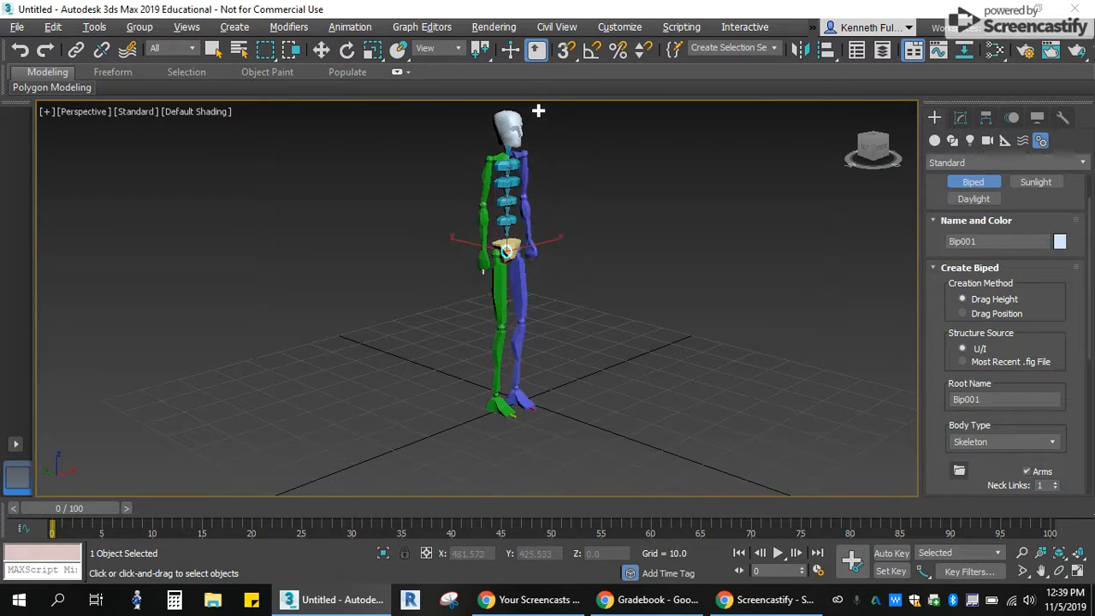
pyautogui.press('z')
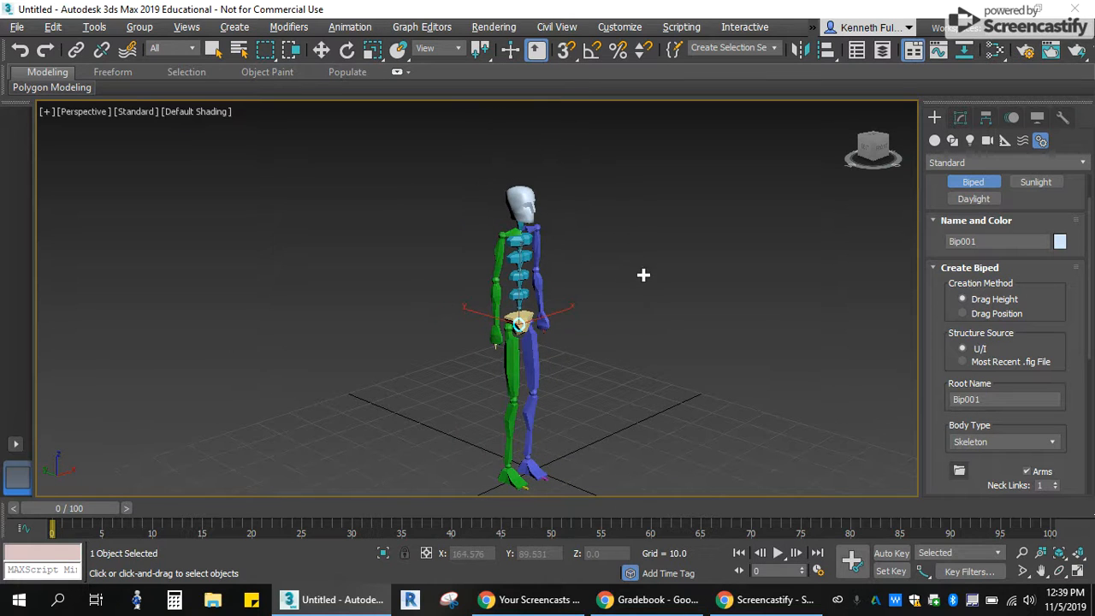
pyautogui.moveTo(747, 384); pyautogui.dragTo(724, 330, button='middle')
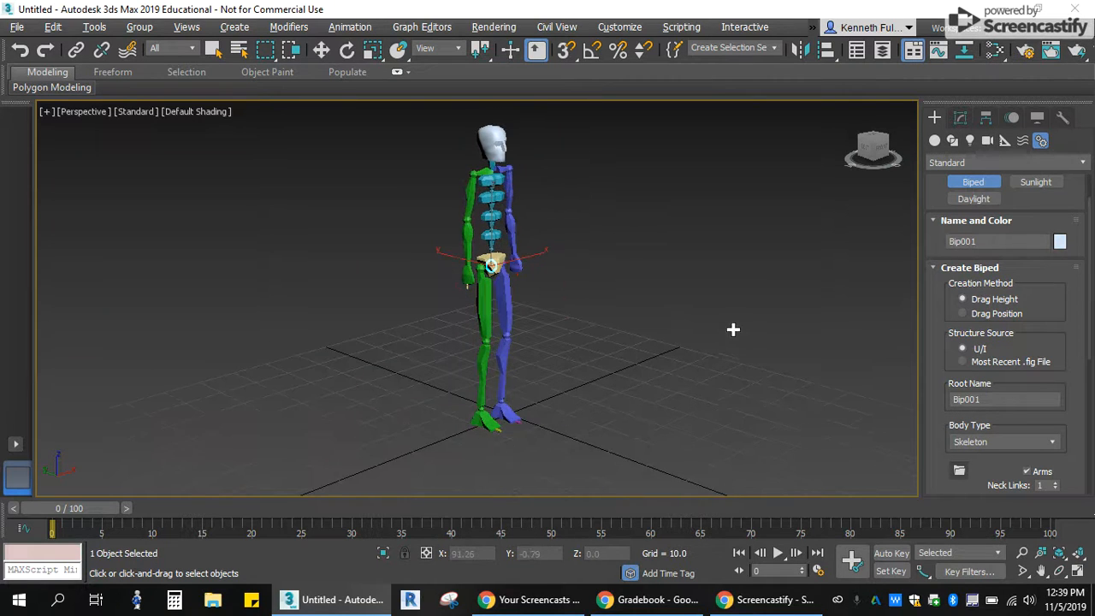
# Step: Widen the command panel to two columns so that more of the biped's creation parameters fit on screen
pyautogui.moveTo(918, 317); pyautogui.dragTo(777, 318)
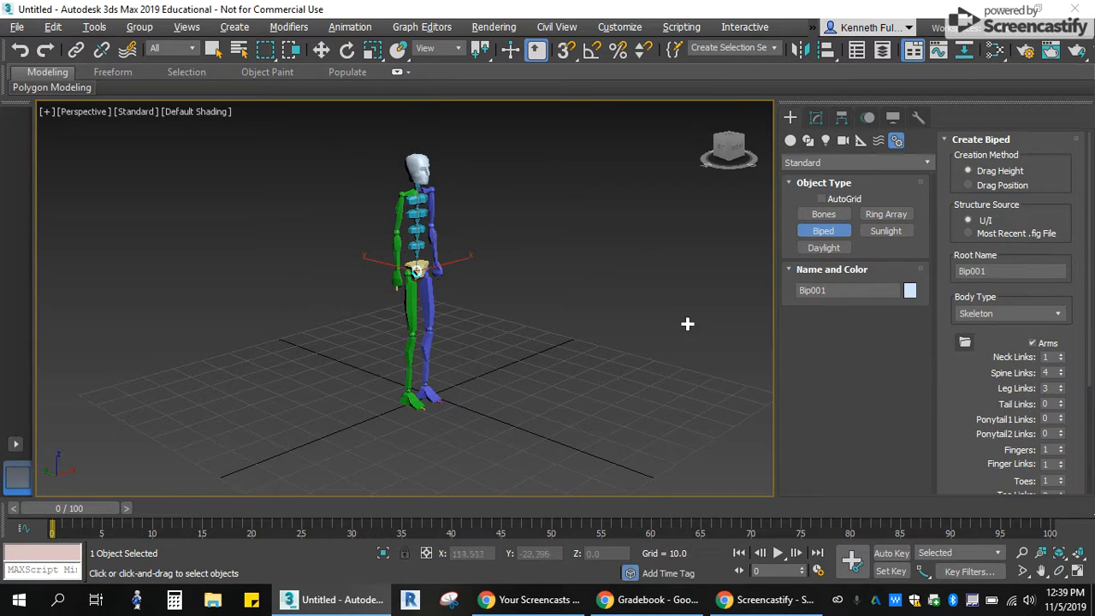
pyautogui.moveTo(482, 242); pyautogui.dragTo(501, 301, button='middle')
pyautogui.scroll(2, 475, 349)
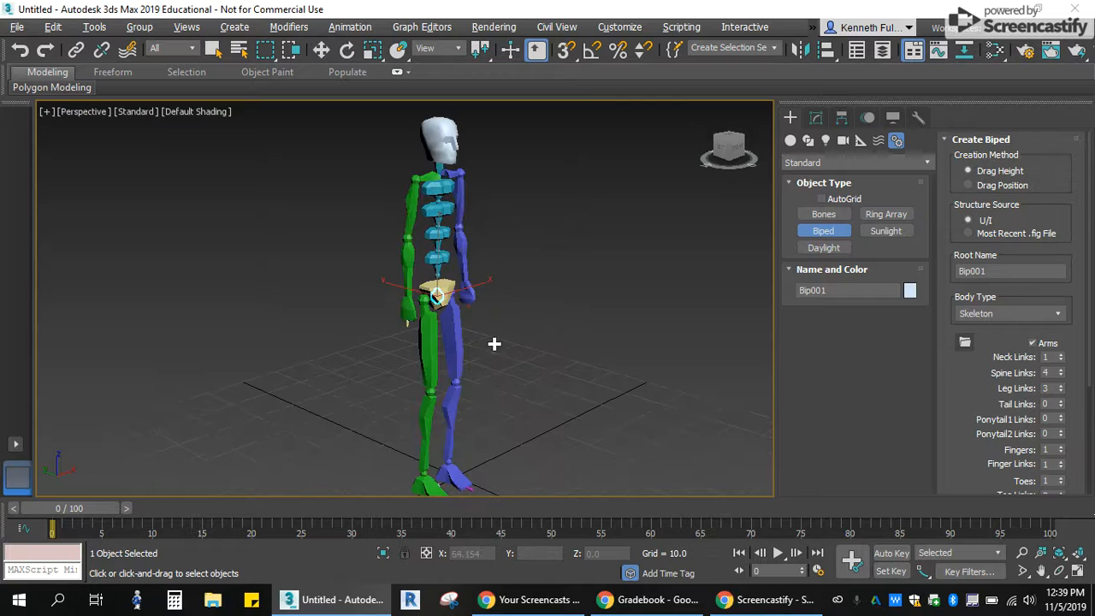
pyautogui.scroll(-1, 986, 385)
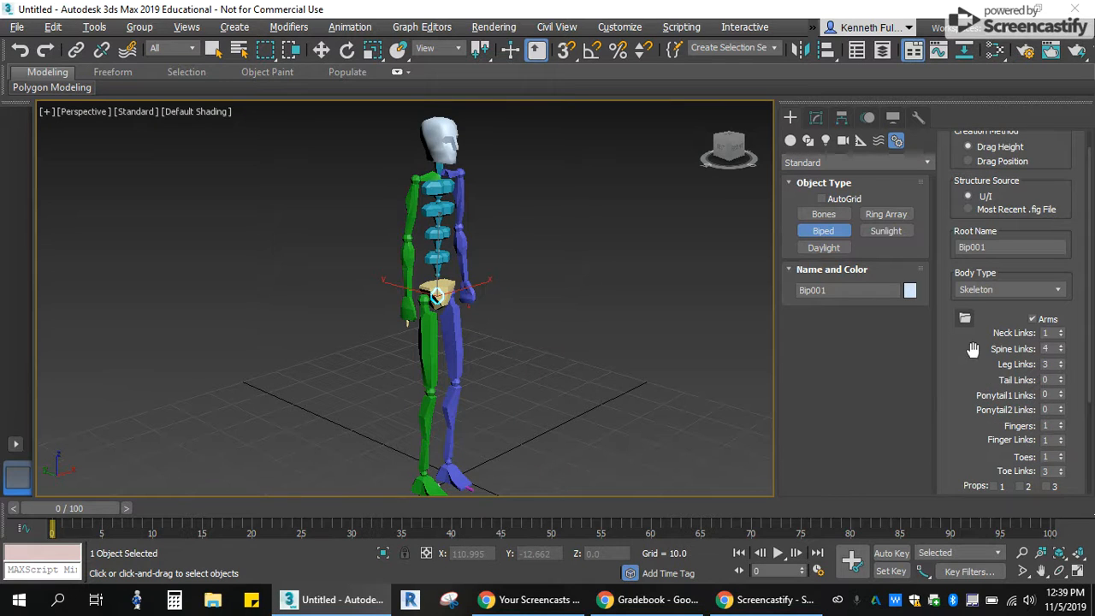
# Step: Try the Male, Female and Classic body types on the biped, and return it to Skeleton
pyautogui.click(989, 288)
pyautogui.click(970, 312)
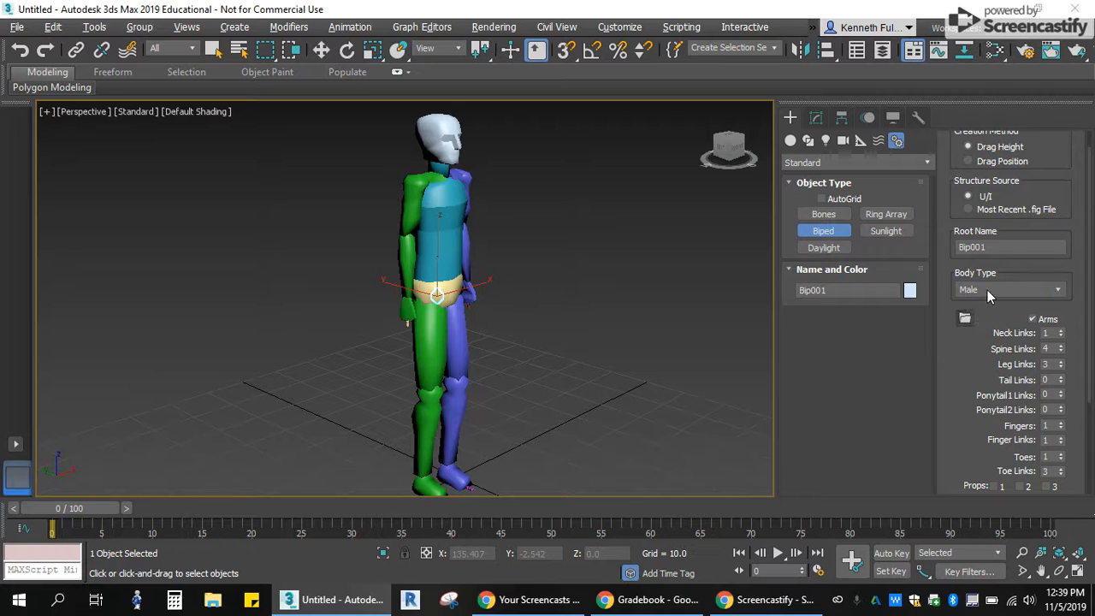
pyautogui.click(987, 290)
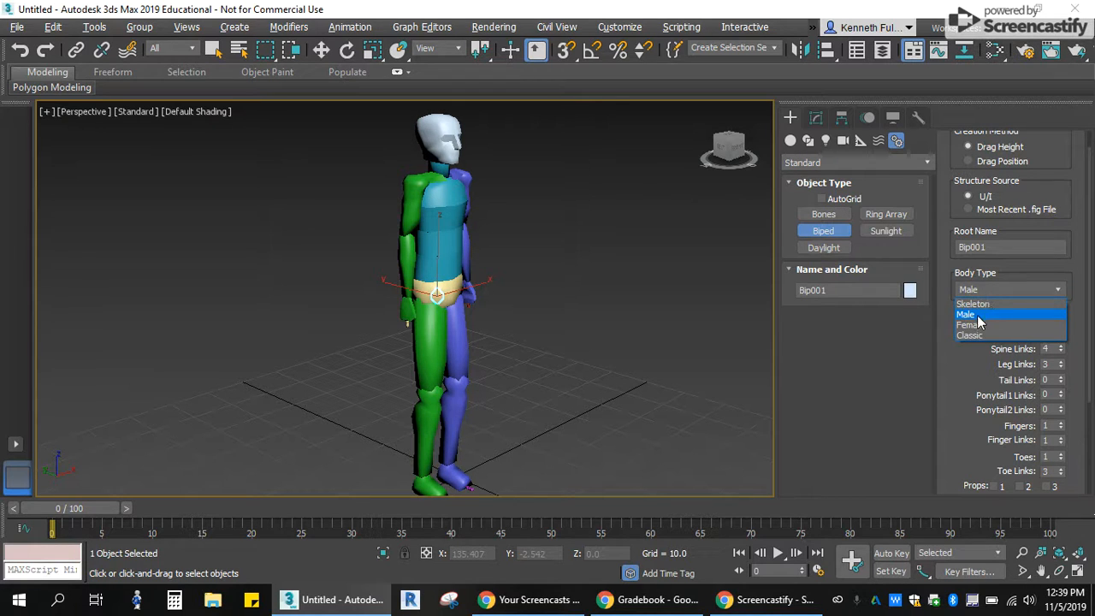
pyautogui.click(976, 326)
pyautogui.click(993, 293)
pyautogui.click(966, 339)
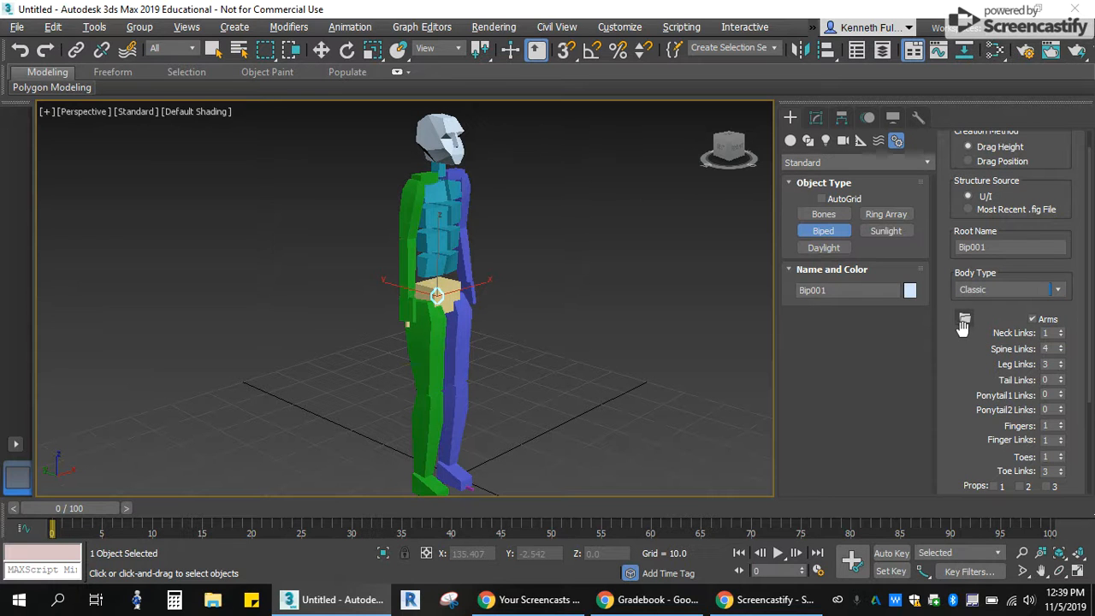
pyautogui.click(725, 151)
pyautogui.moveTo(652, 148); pyautogui.dragTo(724, 154)
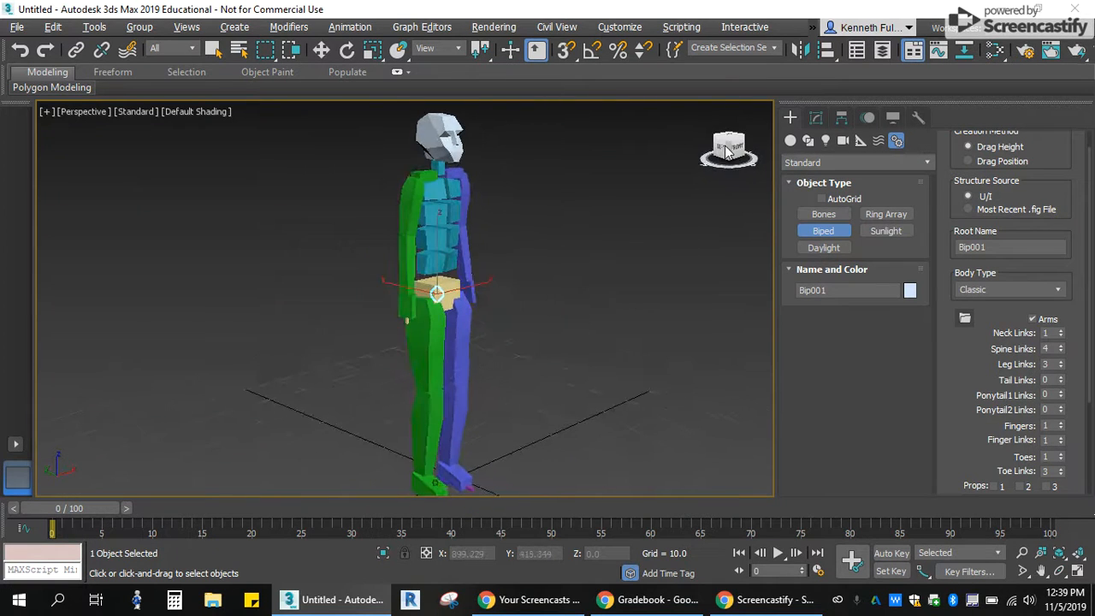
pyautogui.click(1011, 291)
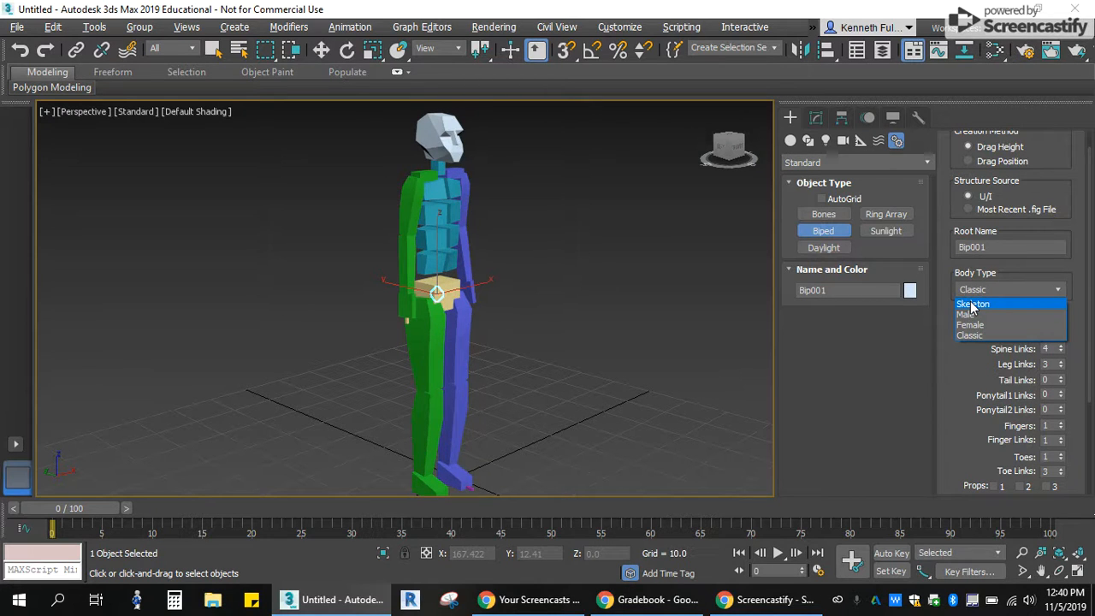
pyautogui.click(972, 305)
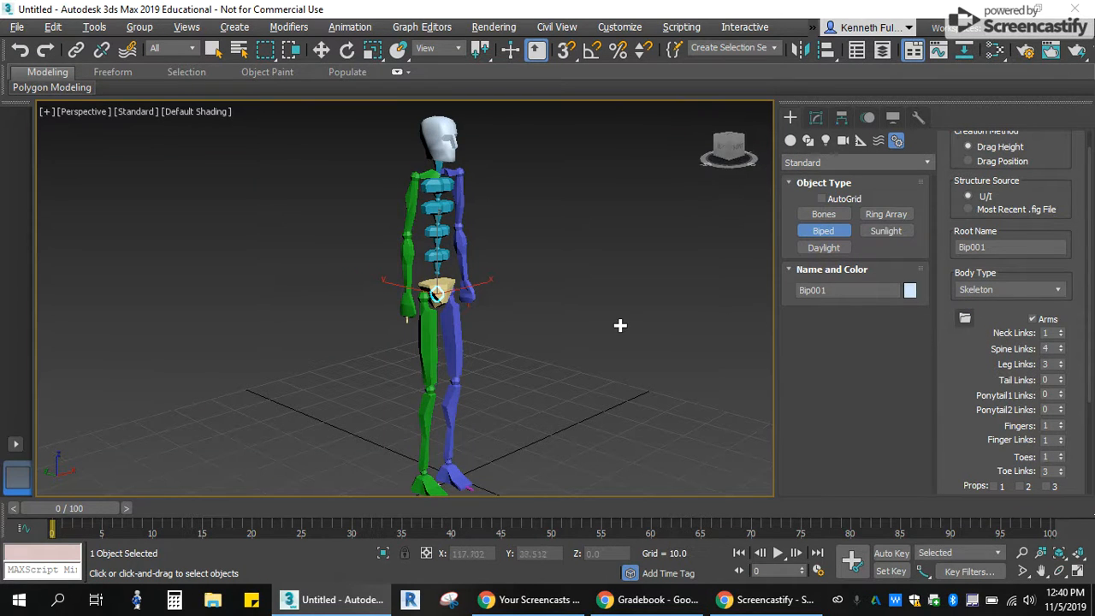
# Step: Try the biped without arms, and turn its arms back on
pyautogui.scroll(-2, 633, 325)
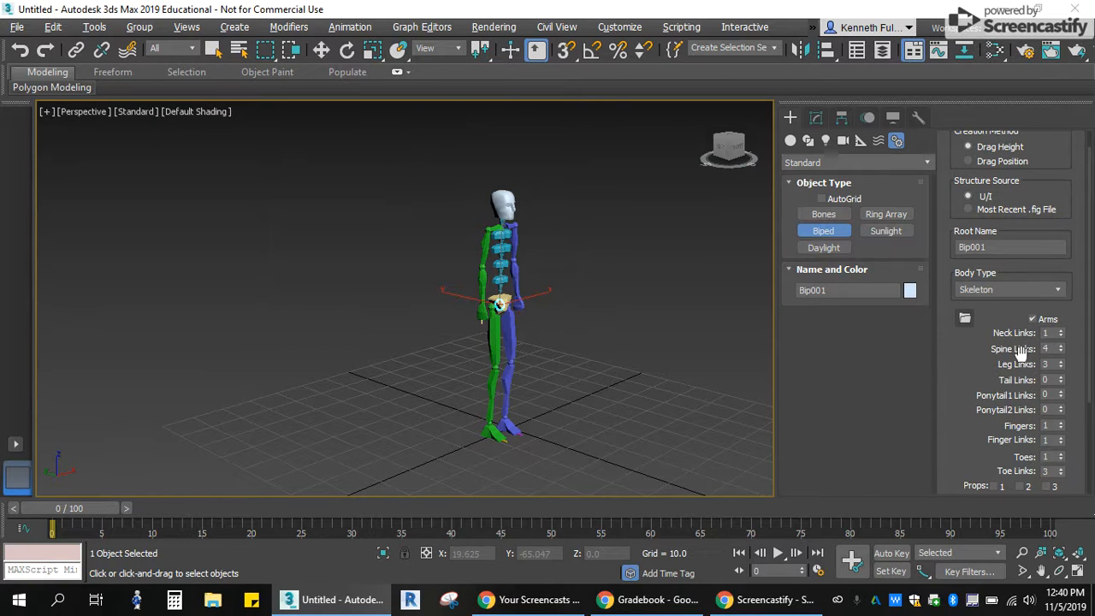
pyautogui.scroll(-3, 1019, 352)
pyautogui.scroll(4, 1020, 353)
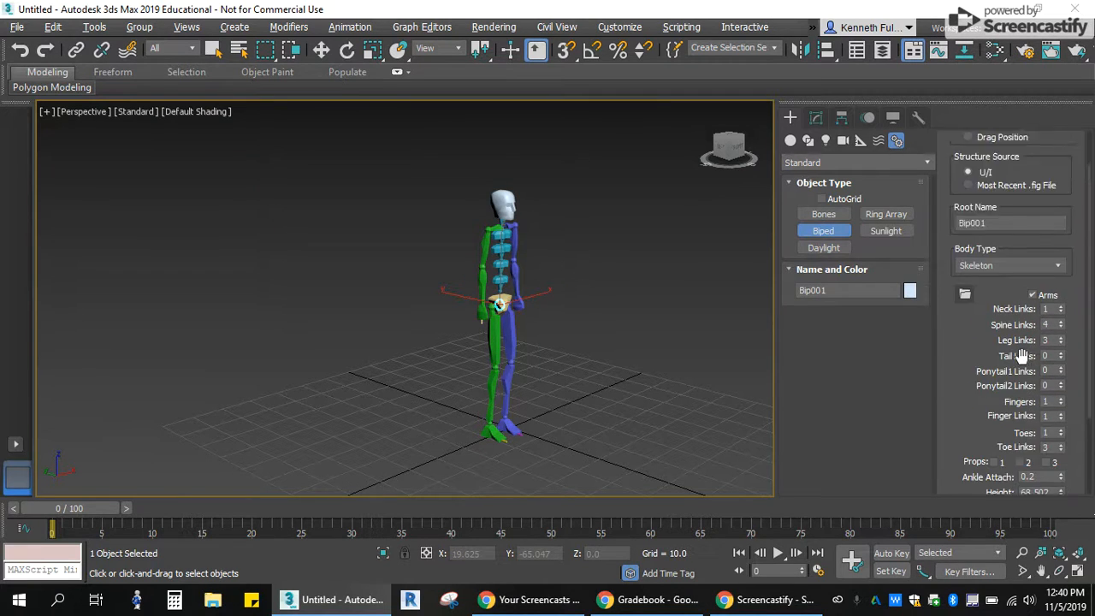
pyautogui.scroll(-1, 1018, 374)
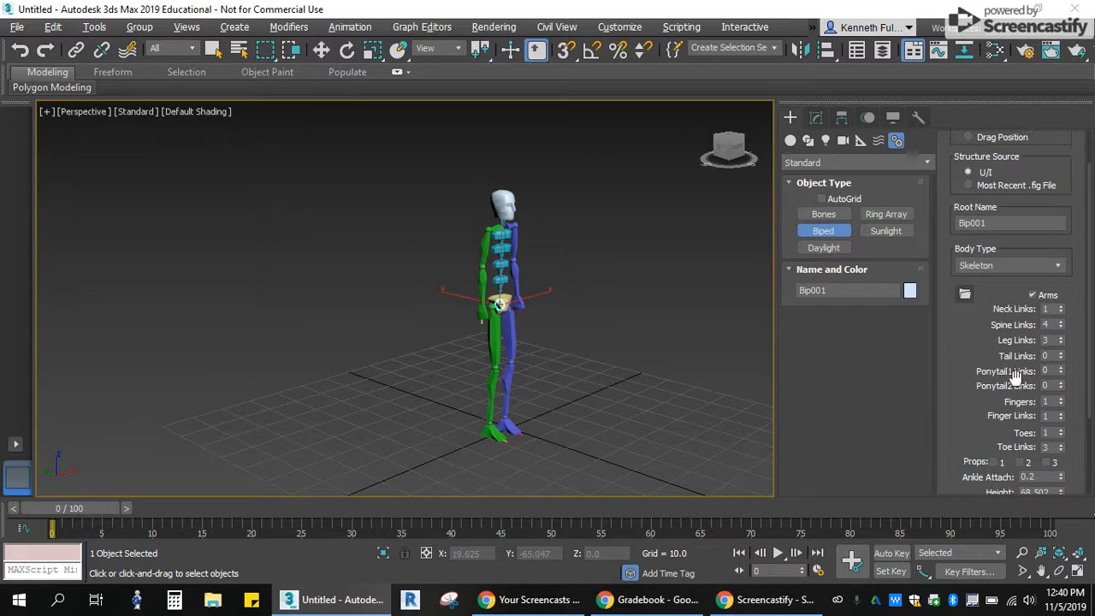
pyautogui.click(1032, 295)
pyautogui.click(1033, 295)
pyautogui.click(1033, 295)
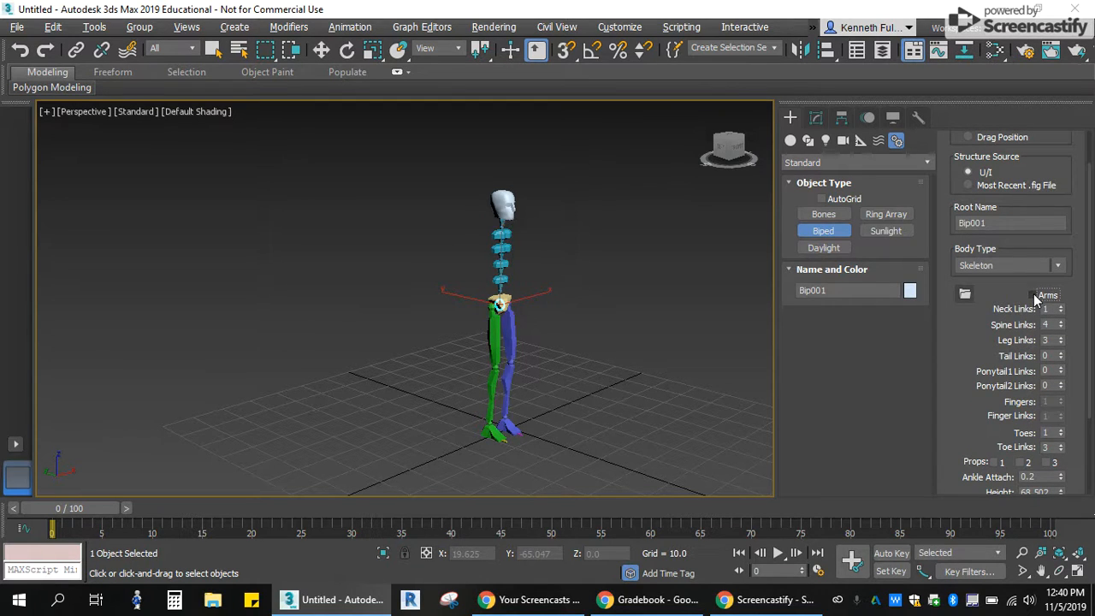
pyautogui.click(1033, 294)
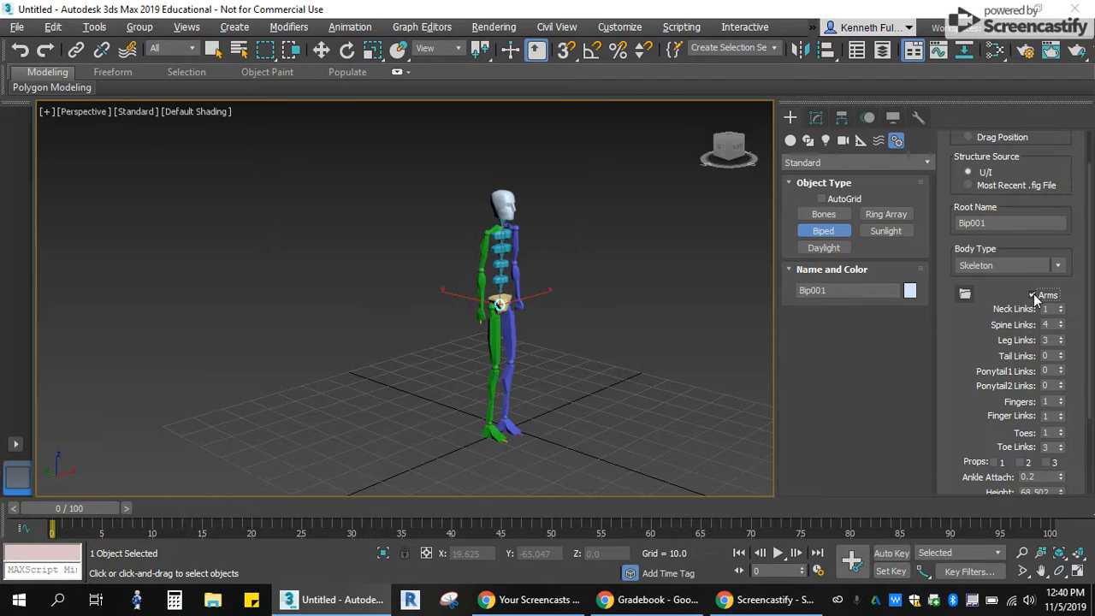
# Step: Try a spine with a single link on the biped, and set the spine links back to 4
pyautogui.moveTo(1060, 308)
pyautogui.mouseDown()
pyautogui.moveTo(1061, 299)
pyautogui.moveTo(1061, 325)
pyautogui.mouseUp()
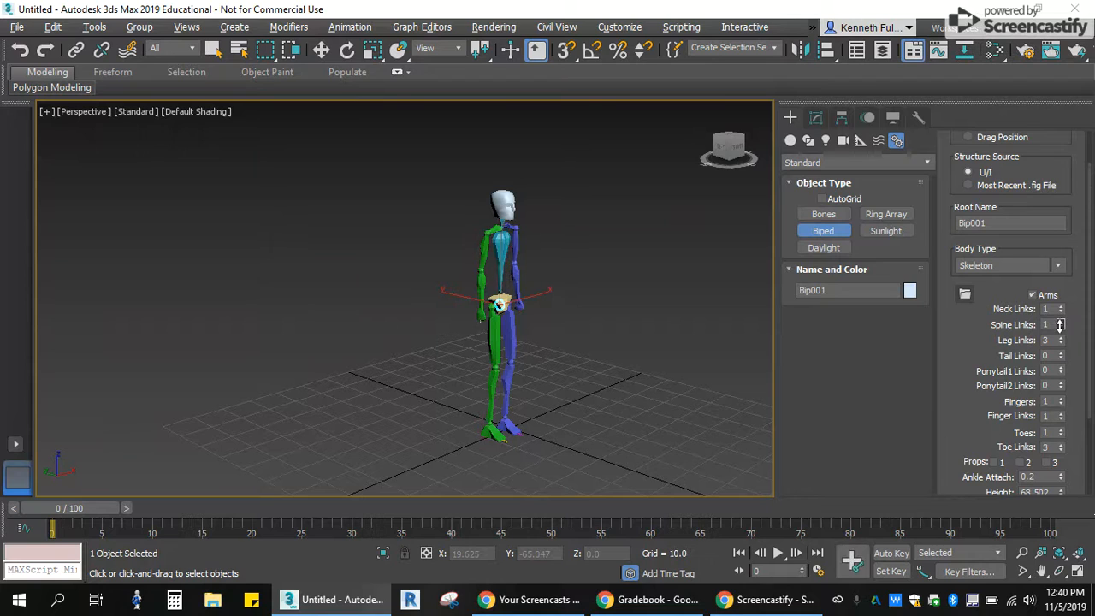
pyautogui.click(1060, 331)
pyautogui.write('4')
pyautogui.press('Return')
# Step: Set the biped's leg links to 4 and try out its tail and ponytail links
pyautogui.moveTo(1060, 342); pyautogui.dragTo(1061, 339)
pyautogui.moveTo(729, 147); pyautogui.dragTo(95, 148)
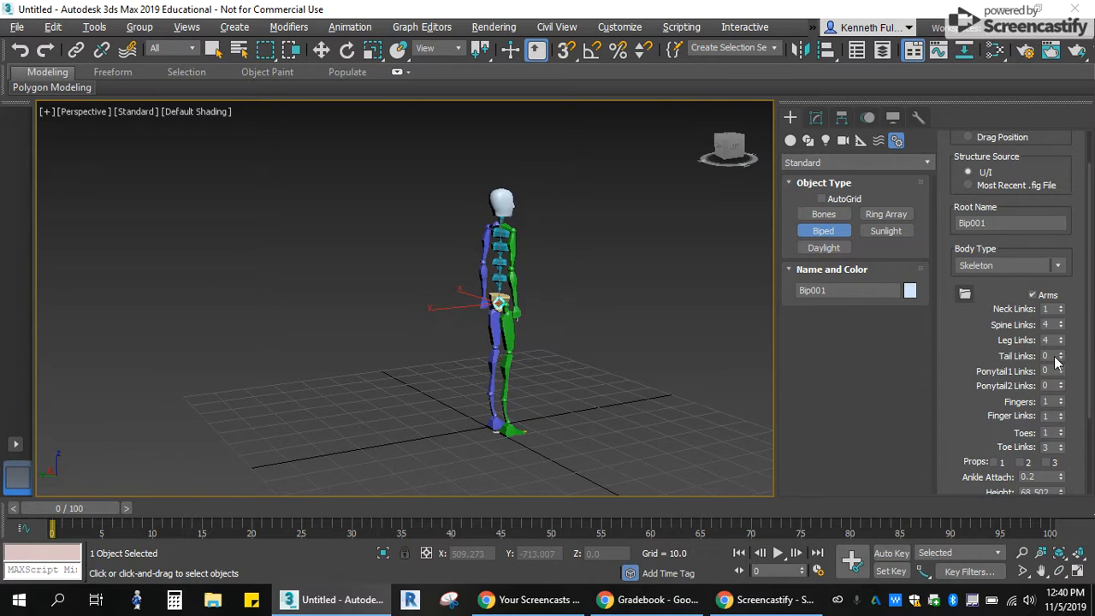
pyautogui.moveTo(1061, 358)
pyautogui.mouseDown()
pyautogui.moveTo(1063, 343)
pyautogui.moveTo(1064, 357)
pyautogui.mouseUp()
pyautogui.click(1061, 374)
# Step: Give each of the biped's hands 5 fingers with 3 finger links
pyautogui.scroll(6, 530, 335)
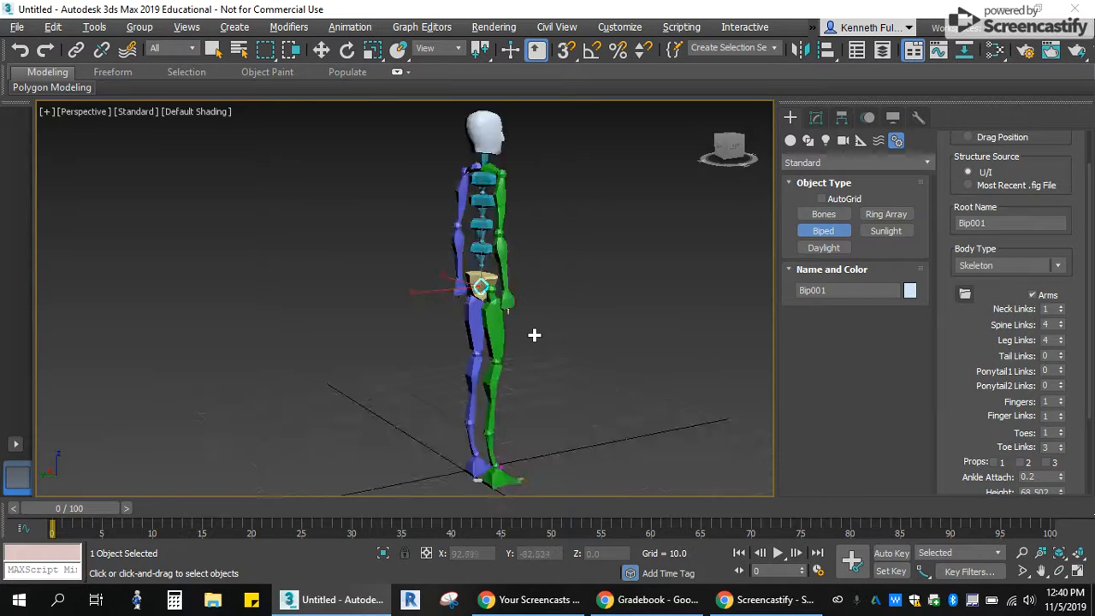
pyautogui.moveTo(503, 229); pyautogui.dragTo(516, 288, button='middle')
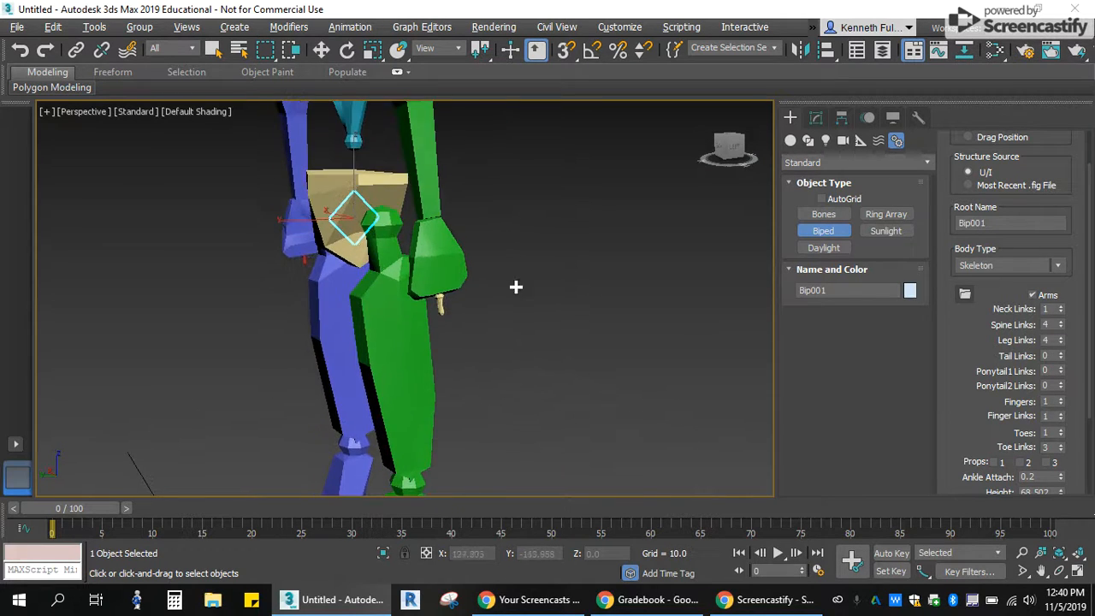
pyautogui.click(1061, 399)
pyautogui.click(1062, 399)
pyautogui.click(1061, 398)
pyautogui.click(1061, 399)
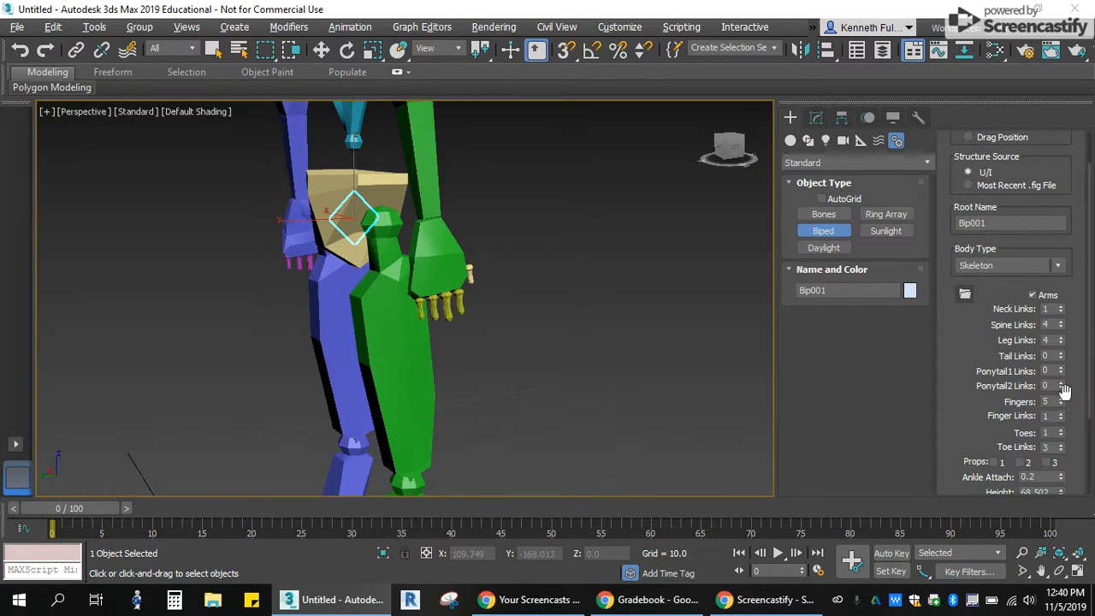
pyautogui.click(1061, 414)
pyautogui.click(1062, 414)
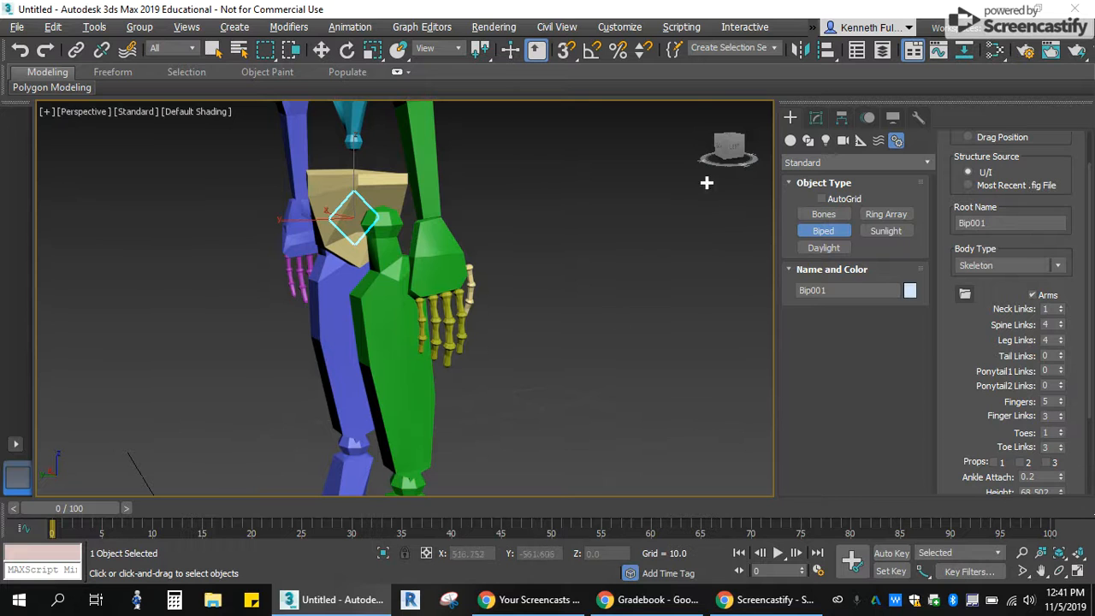
# Step: Give each of the biped's feet 5 toes
pyautogui.moveTo(729, 150); pyautogui.dragTo(613, 256)
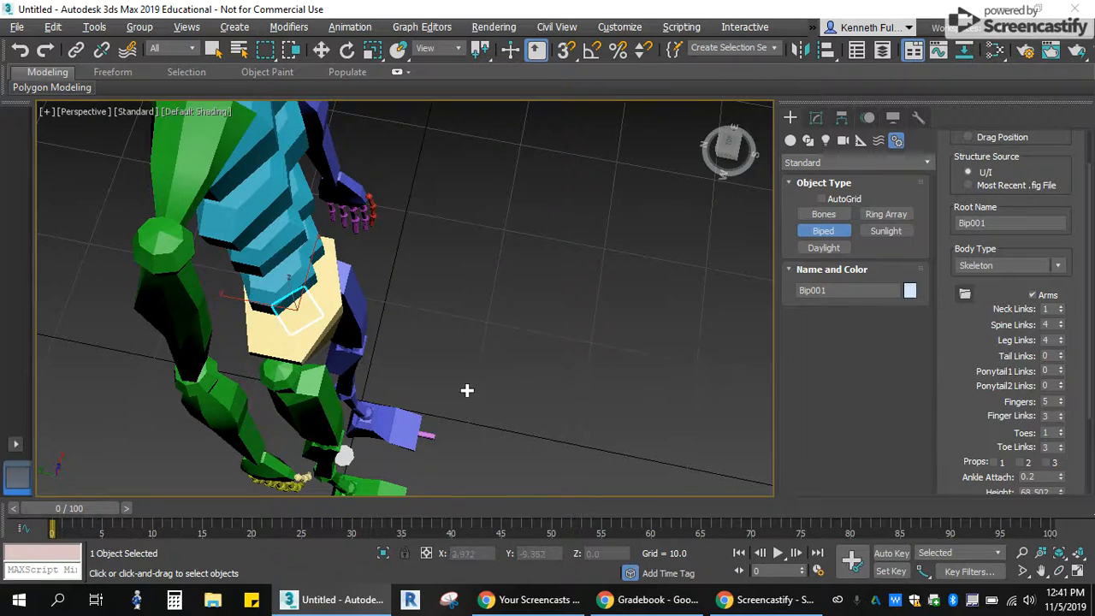
pyautogui.moveTo(468, 391); pyautogui.dragTo(471, 289, button='middle')
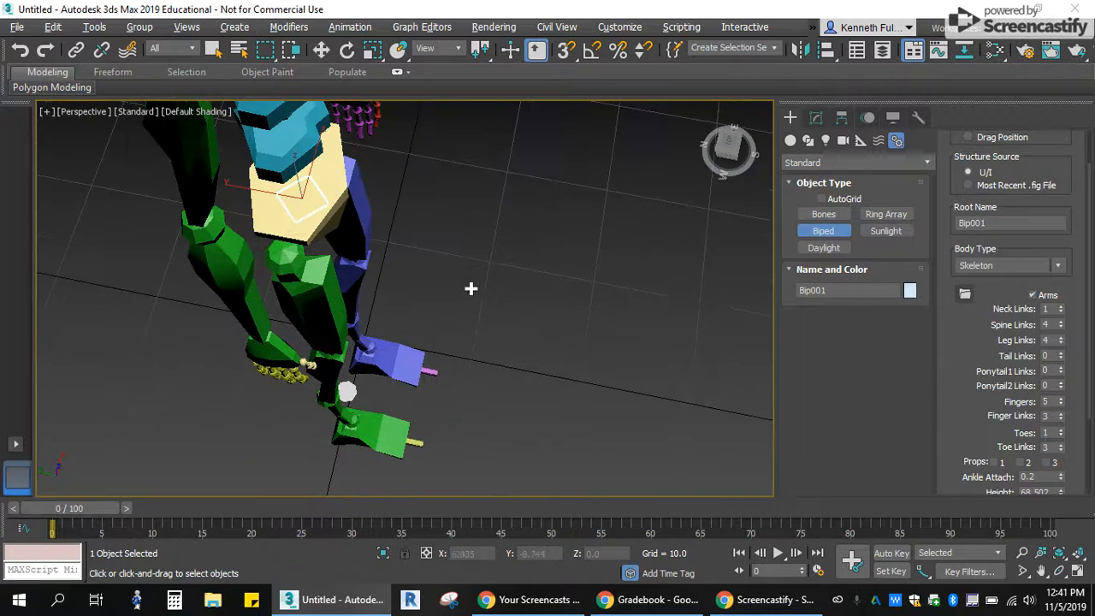
pyautogui.click(1062, 430)
pyautogui.click(1061, 431)
pyautogui.click(1062, 431)
pyautogui.click(1062, 430)
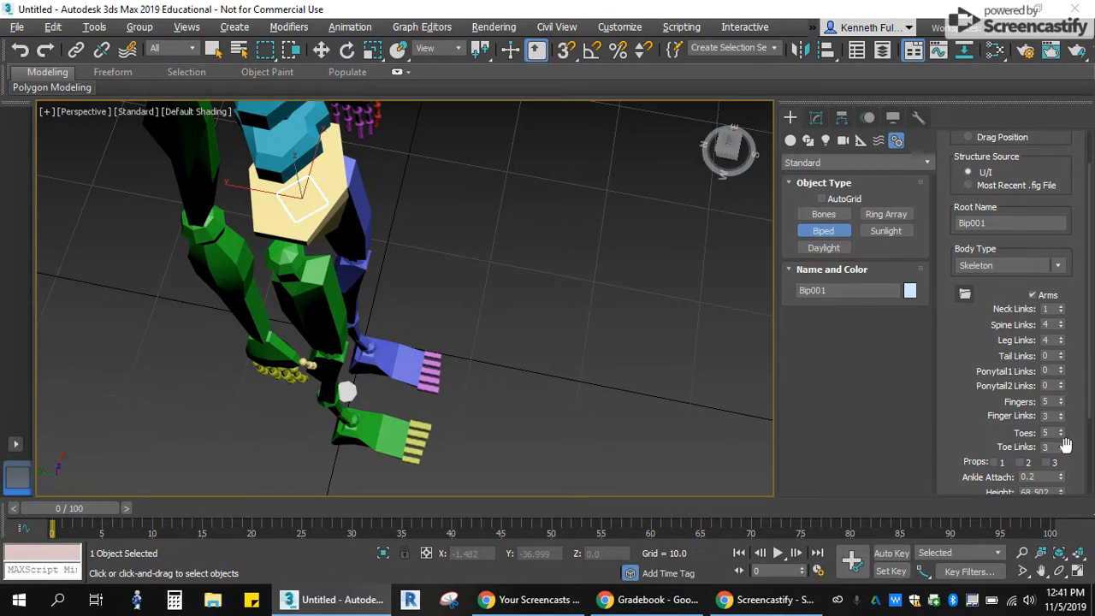
# Step: Examine the biped's hands, legs and overall structure from several angles
pyautogui.scroll(-1, 941, 396)
pyautogui.scroll(-2, 941, 396)
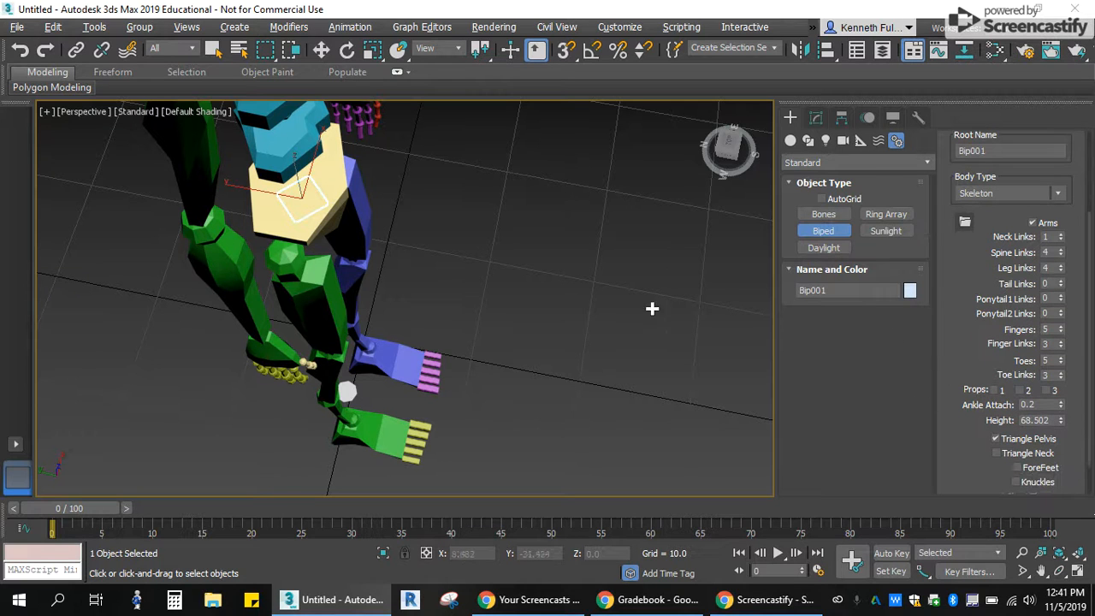
pyautogui.moveTo(728, 146); pyautogui.dragTo(736, 135)
pyautogui.moveTo(530, 241); pyautogui.dragTo(543, 277, button='middle')
pyautogui.scroll(-4, 498, 299)
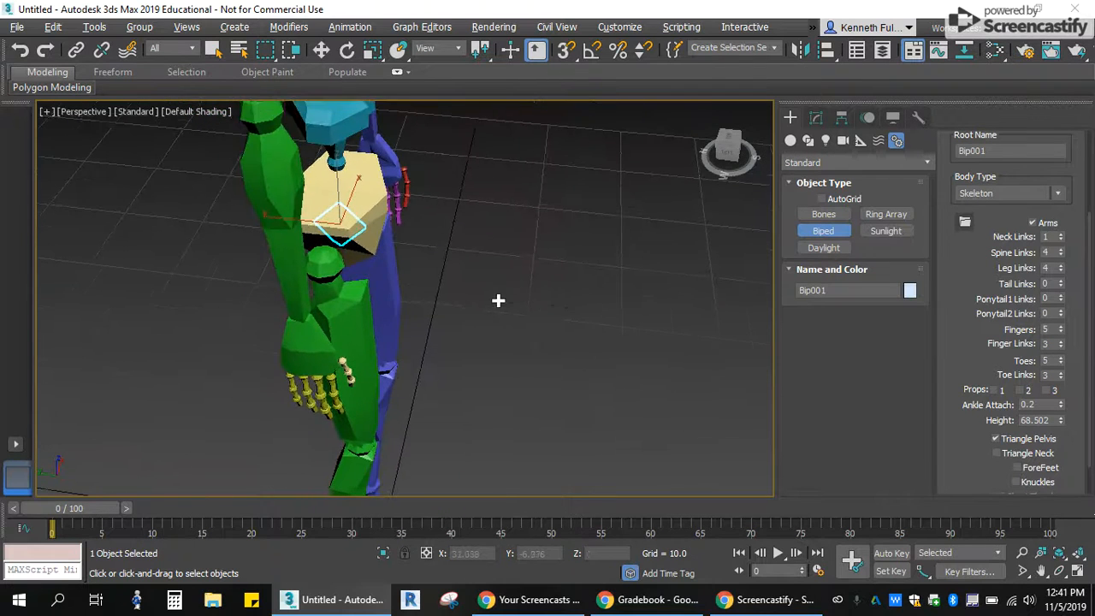
pyautogui.moveTo(724, 150); pyautogui.dragTo(727, 154)
pyautogui.keyDown('alt'); pyautogui.moveTo(509, 248); pyautogui.dragTo(506, 285, button='middle'); pyautogui.keyUp('alt')
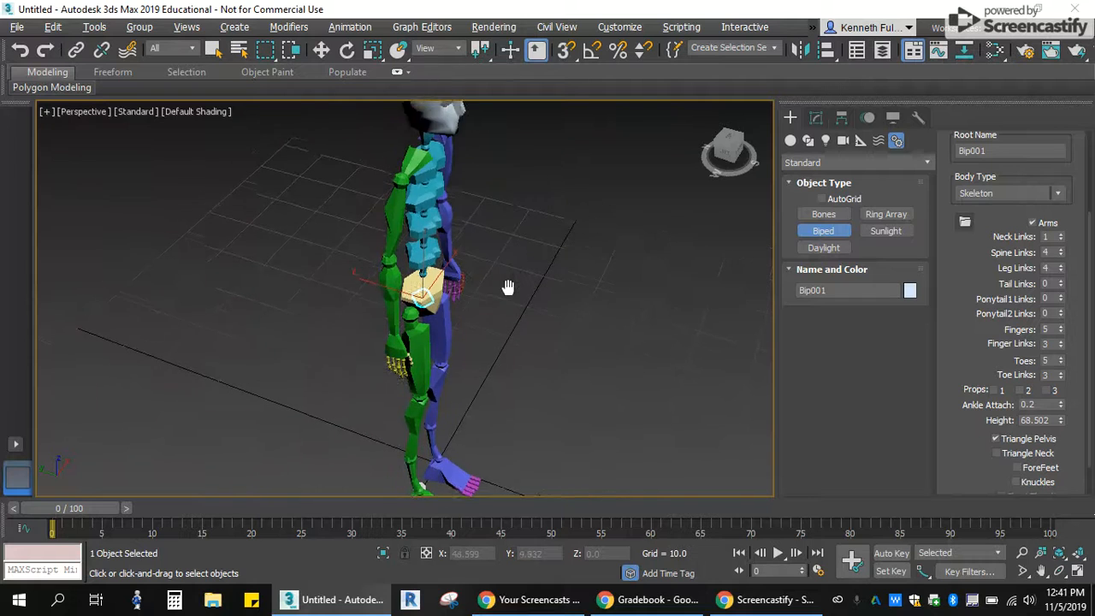
pyautogui.moveTo(728, 154)
pyautogui.mouseDown()
pyautogui.moveTo(732, 146)
pyautogui.moveTo(728, 159)
pyautogui.mouseUp()
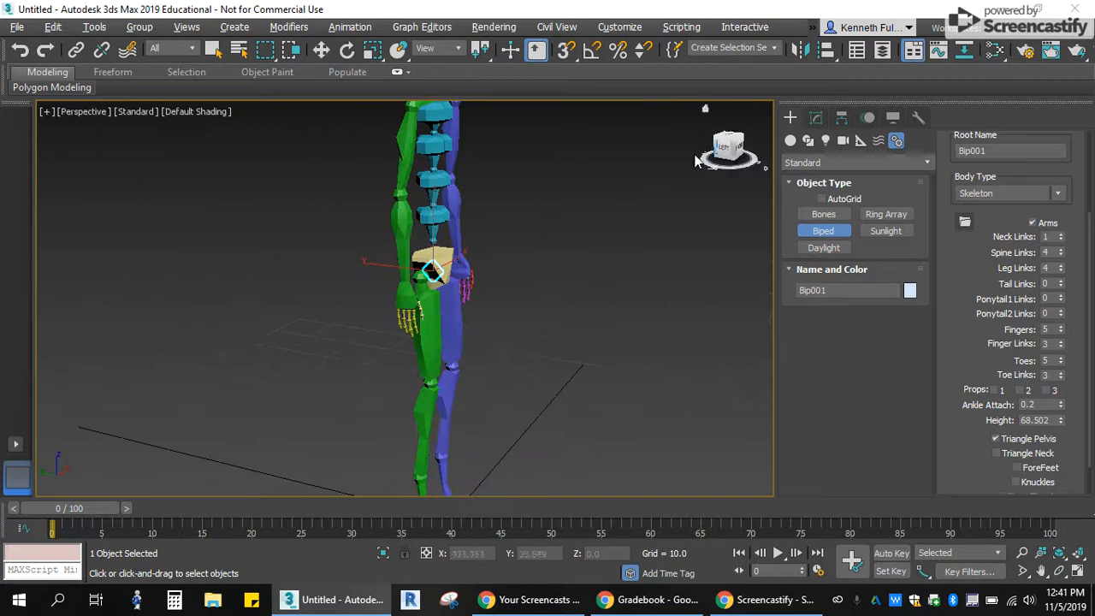
pyautogui.scroll(-5, 569, 215)
pyautogui.scroll(5, 496, 257)
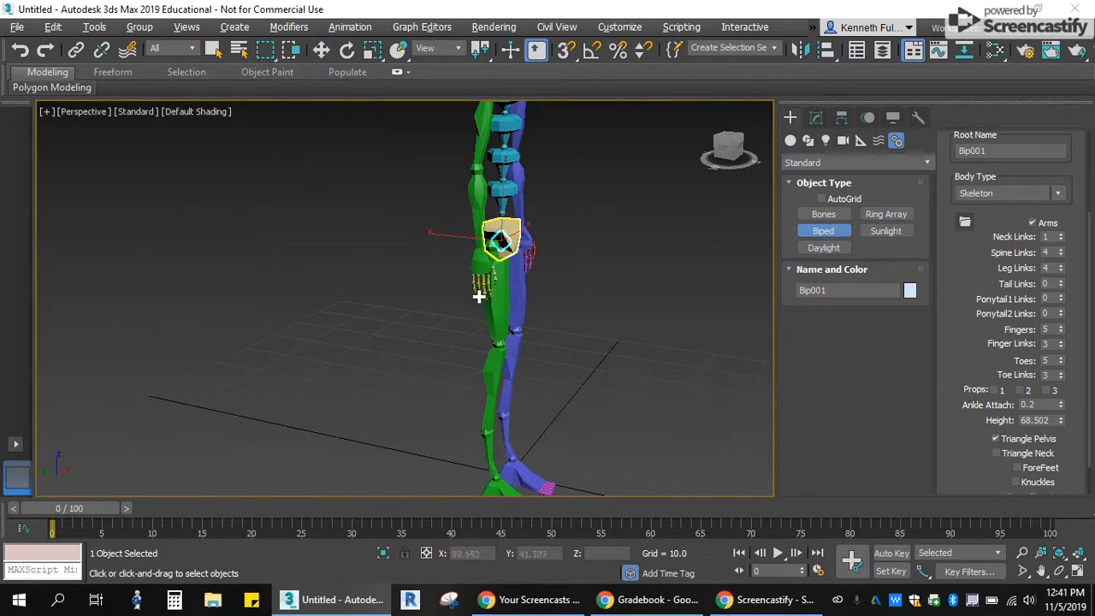
# Step: Try the Knuckles option on the biped's hands, compare the finger structure with it on and off, and leave it off
pyautogui.keyDown('alt'); pyautogui.moveTo(579, 268); pyautogui.dragTo(580, 269, button='middle'); pyautogui.keyUp('alt')
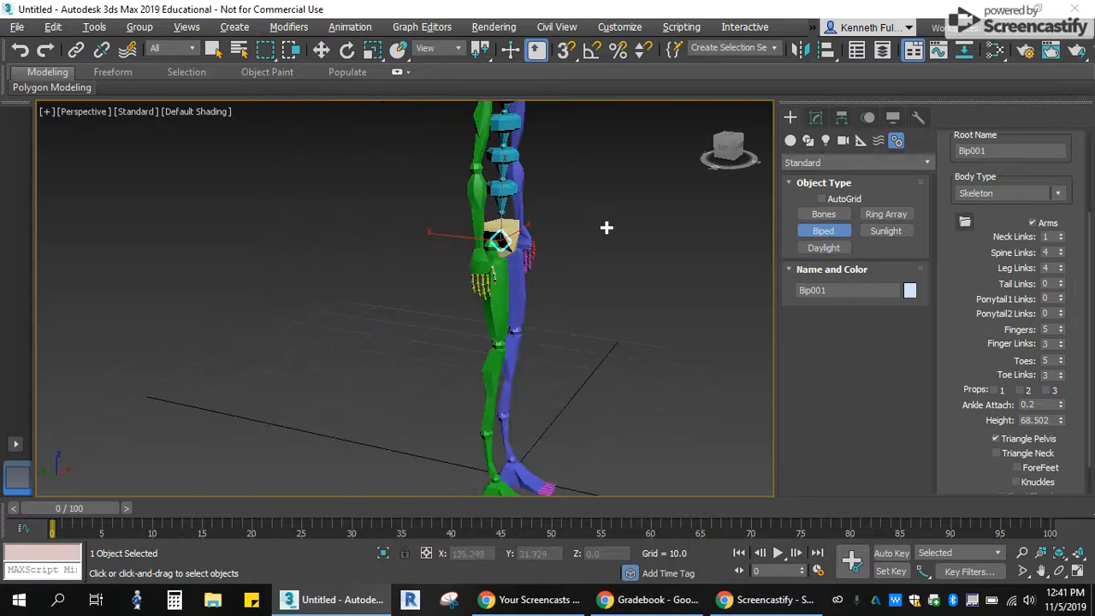
pyautogui.scroll(-6, 603, 236)
pyautogui.scroll(2, 600, 257)
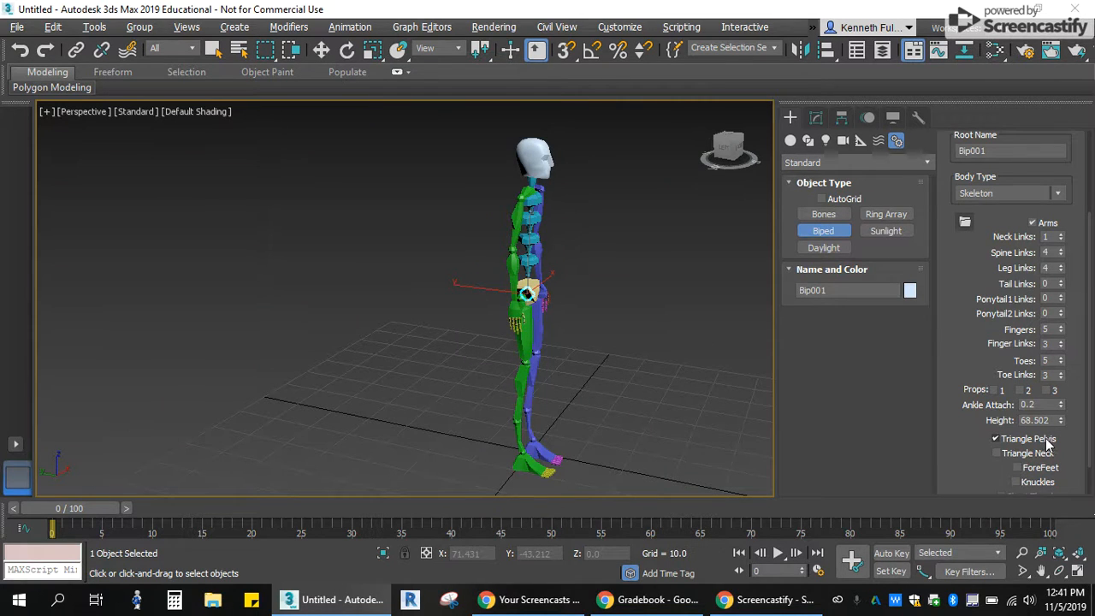
pyautogui.scroll(-2, 984, 441)
pyautogui.click(996, 413)
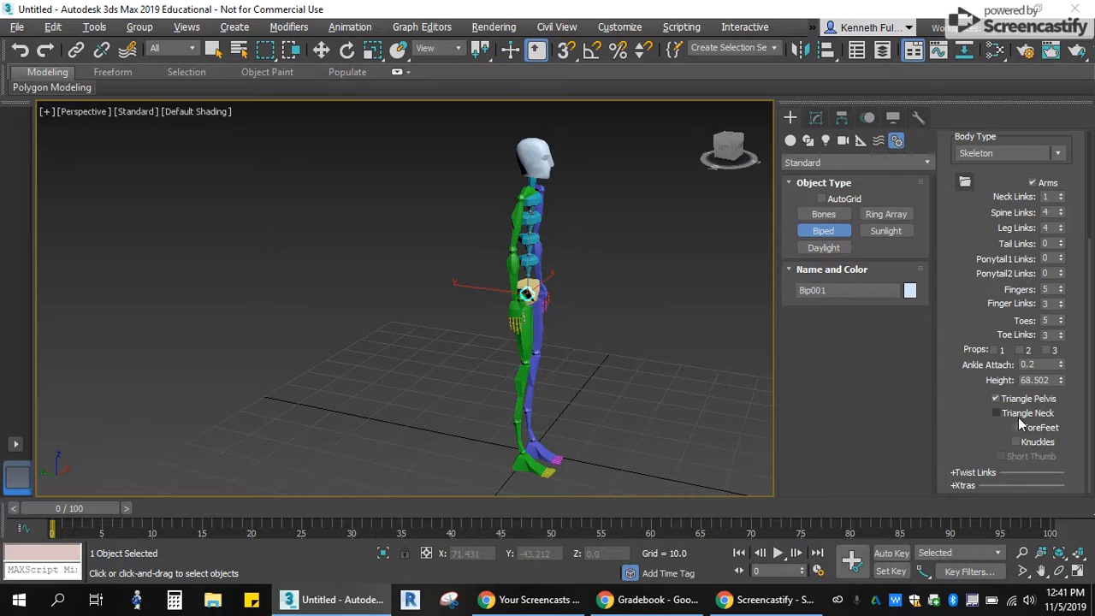
pyautogui.click(1016, 443)
pyautogui.scroll(5, 544, 326)
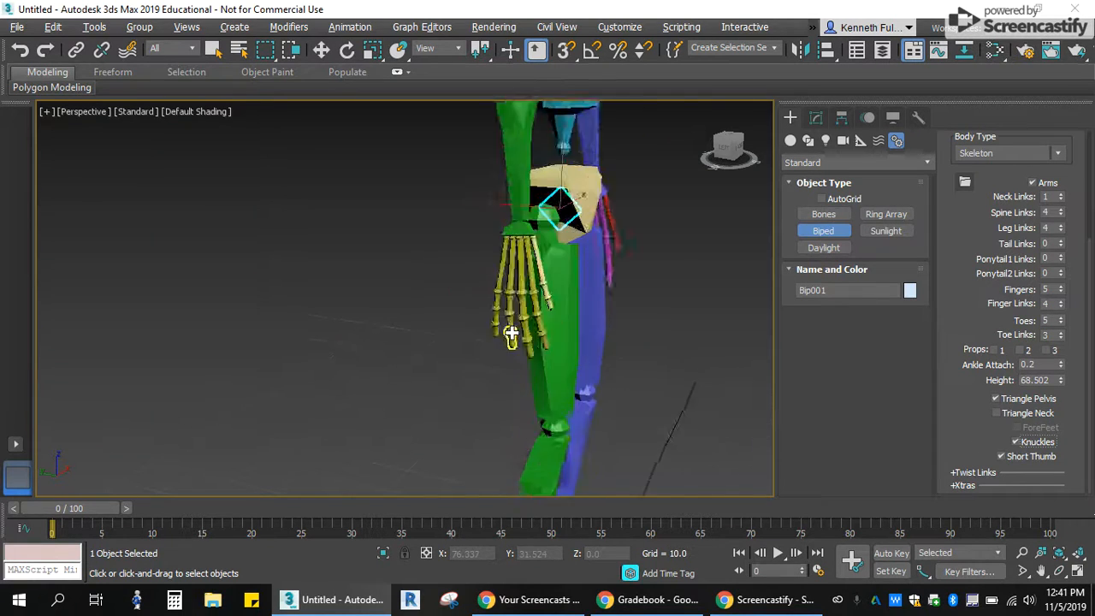
pyautogui.scroll(-2, 505, 319)
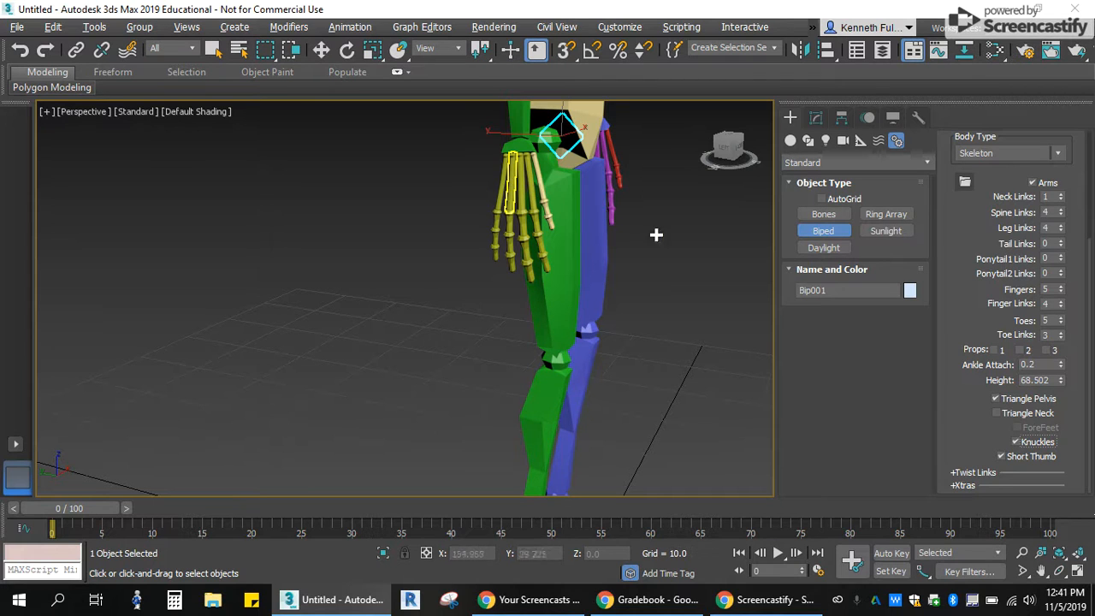
pyautogui.click(1016, 442)
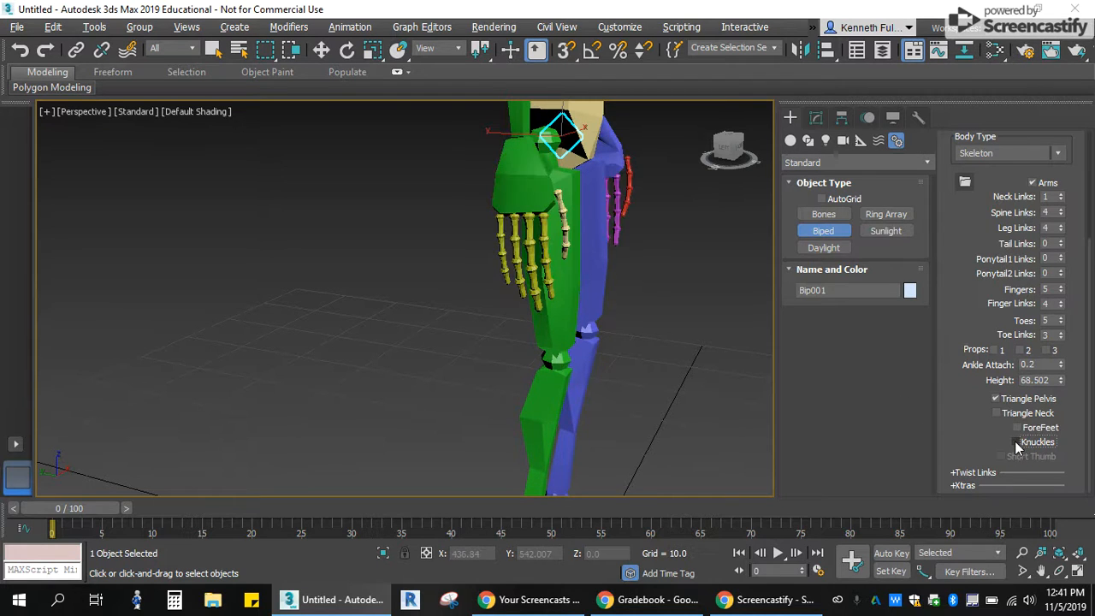
pyautogui.click(1016, 441)
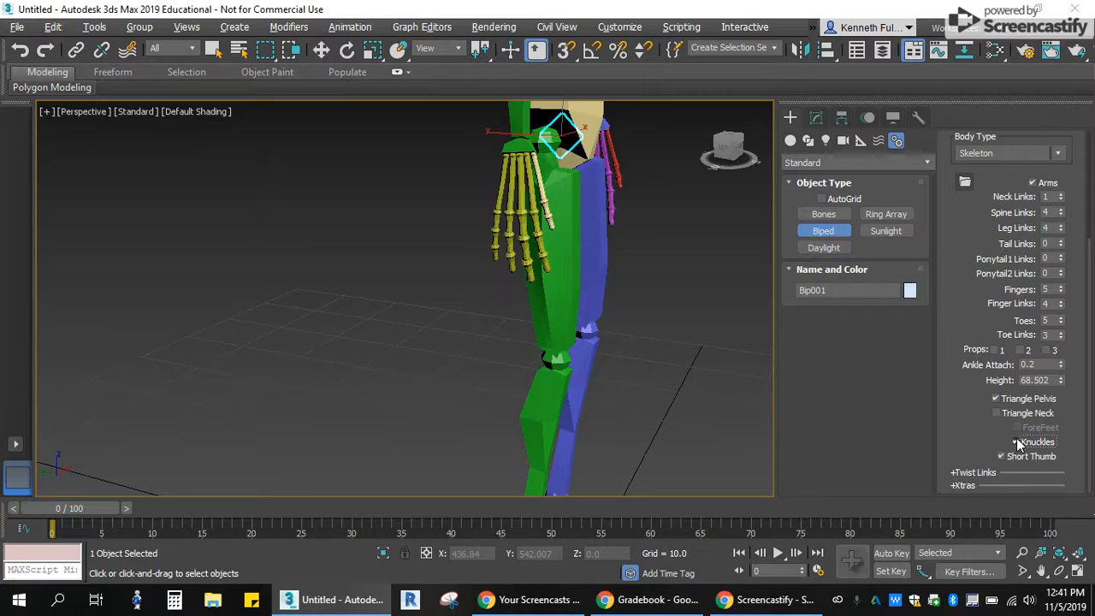
pyautogui.click(1016, 441)
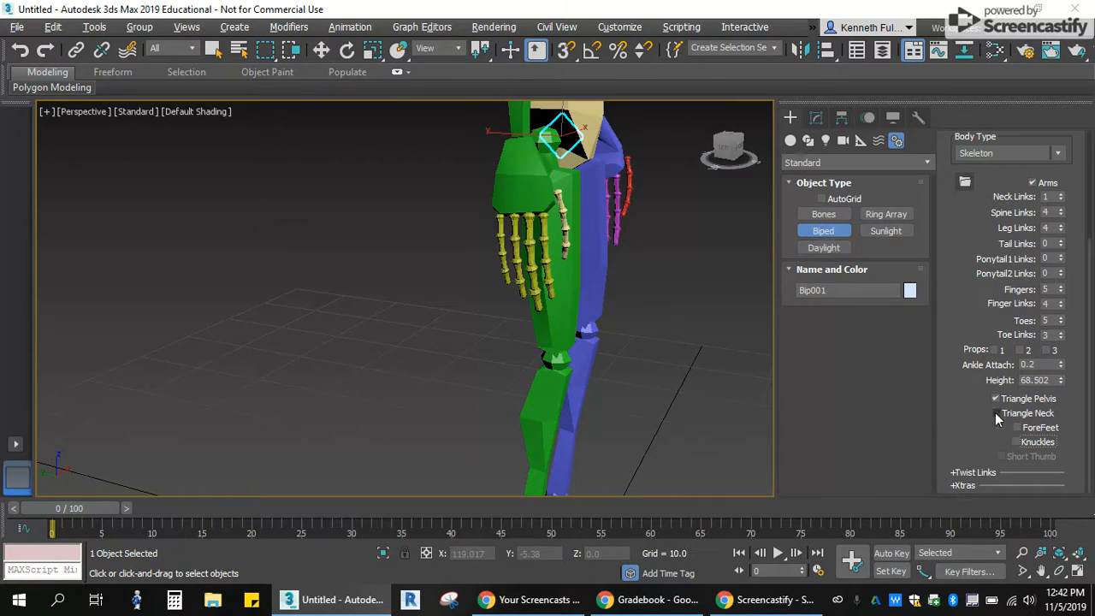
# Step: Expand the biped's Twist Links settings, deselect the skeleton and enable Twists
pyautogui.click(953, 472)
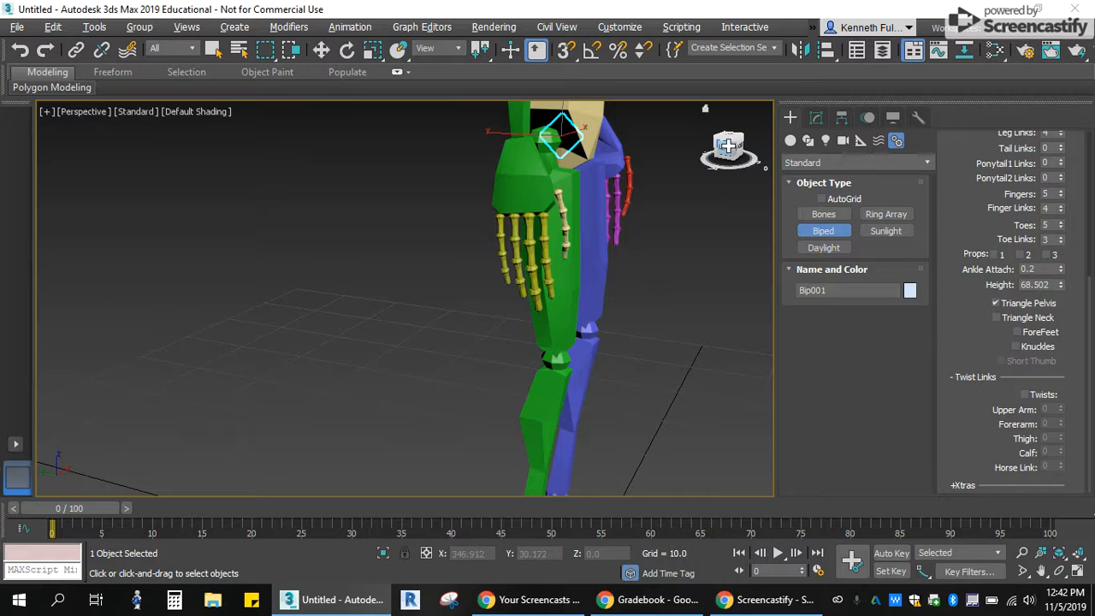
pyautogui.moveTo(727, 149); pyautogui.dragTo(689, 151)
pyautogui.scroll(-8, 692, 223)
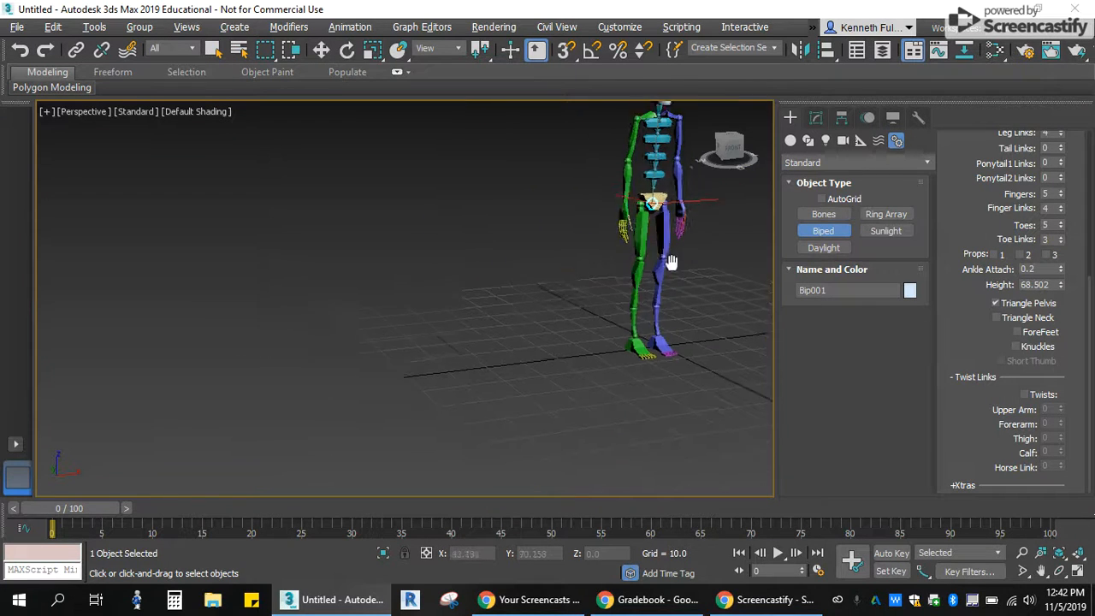
pyautogui.scroll(8, 564, 240)
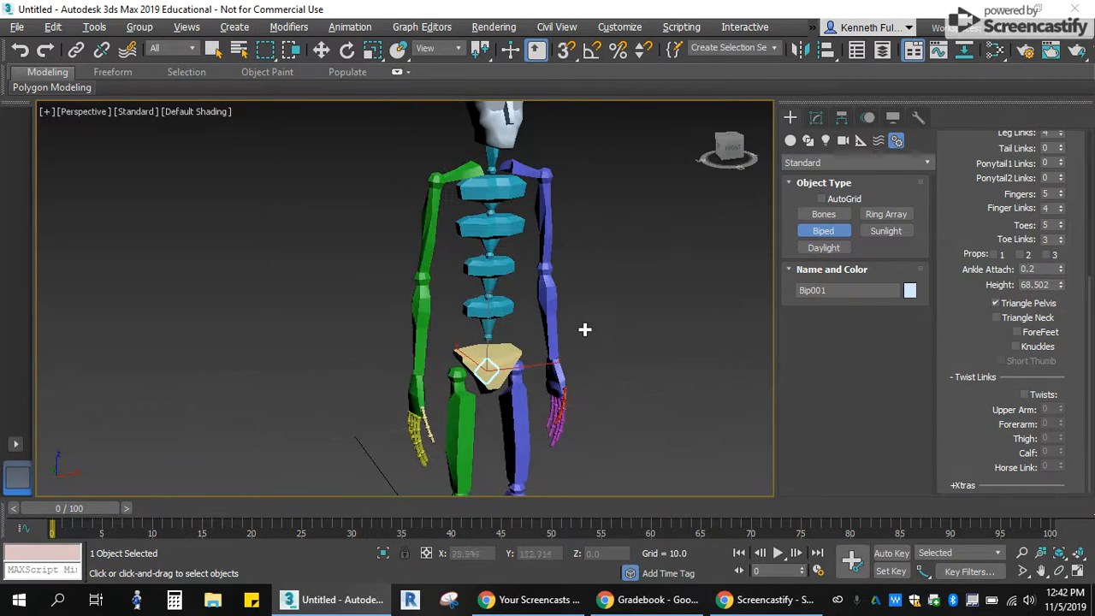
pyautogui.click(568, 301)
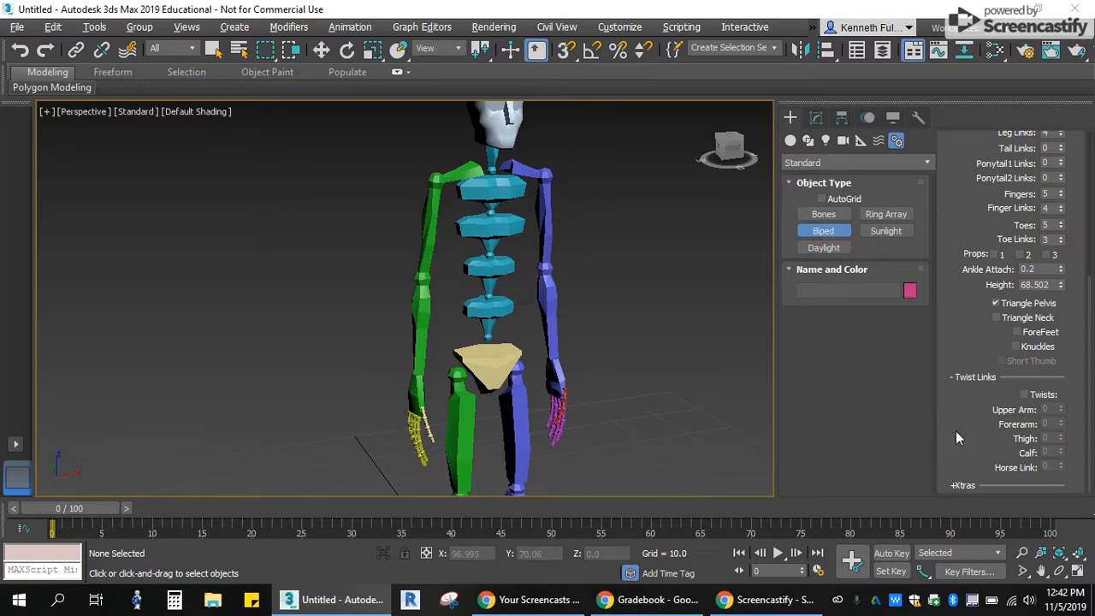
pyautogui.click(1024, 395)
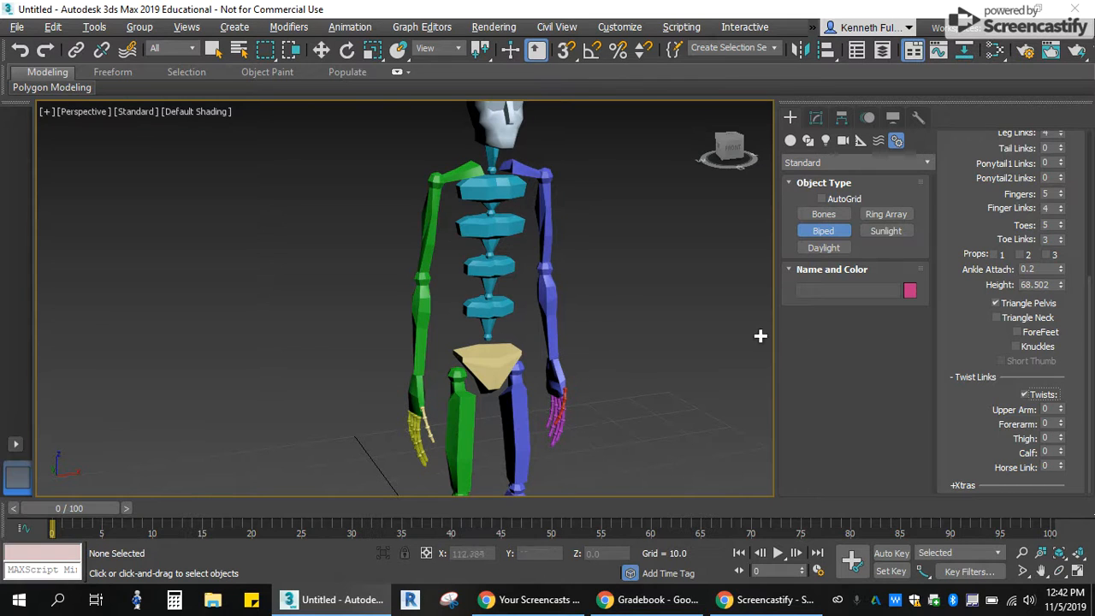
# Step: Try adjusting the number of forearm twist links
pyautogui.click(1062, 421)
pyautogui.moveTo(962, 218); pyautogui.dragTo(971, 345)
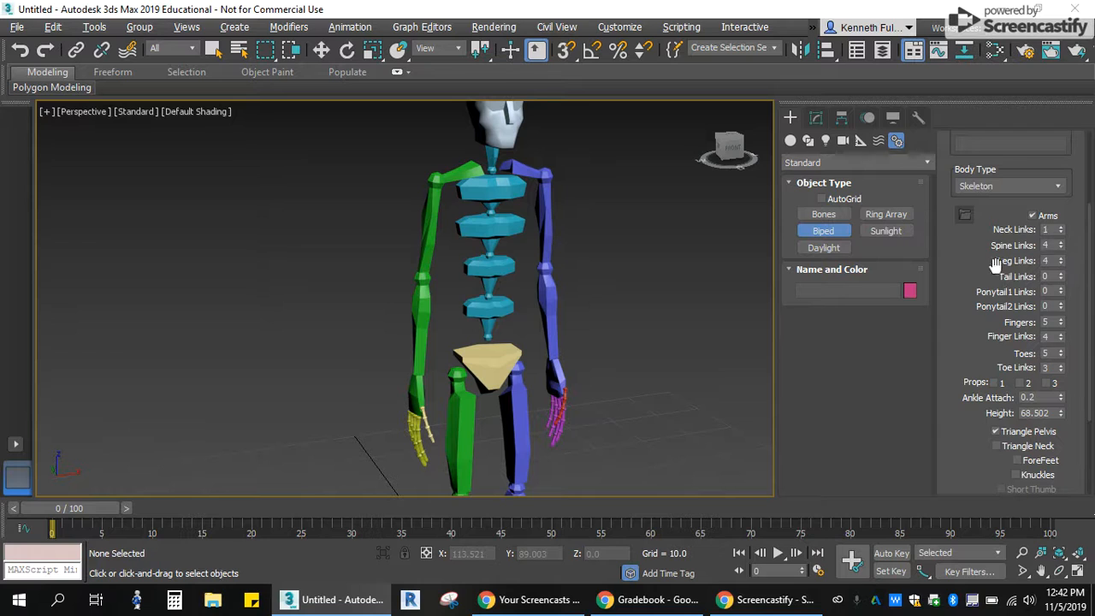
pyautogui.scroll(-5, 947, 351)
pyautogui.click(1061, 436)
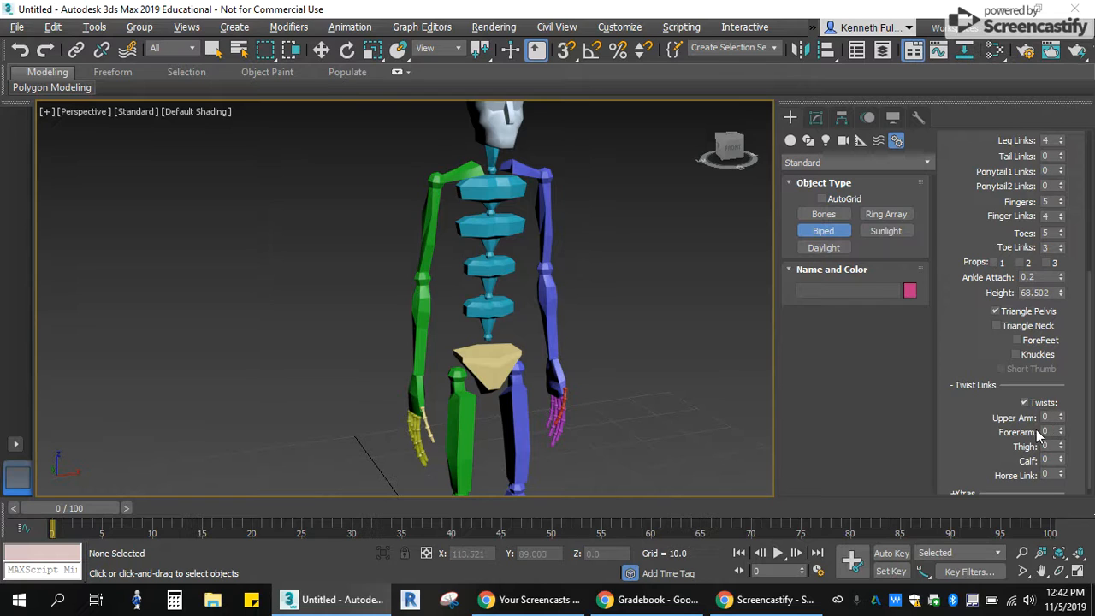
pyautogui.click(1062, 436)
# Step: Examine the skeleton's arms, spine, pelvis and legs up close and as a whole figure
pyautogui.scroll(-3, 672, 235)
pyautogui.scroll(-2, 676, 257)
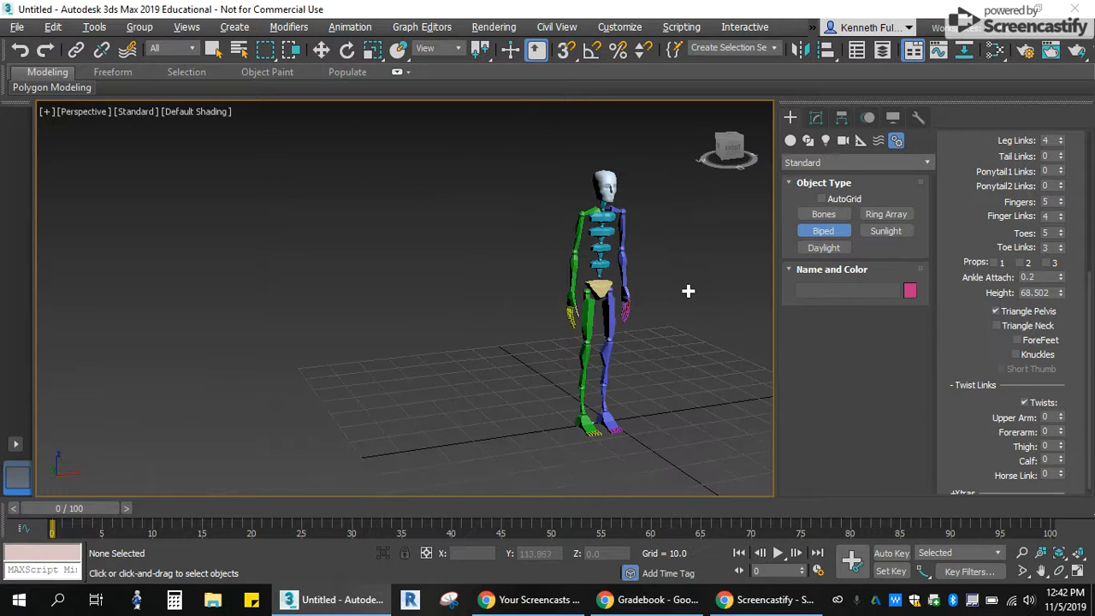
pyautogui.scroll(2, 683, 295)
pyautogui.scroll(-2, 673, 312)
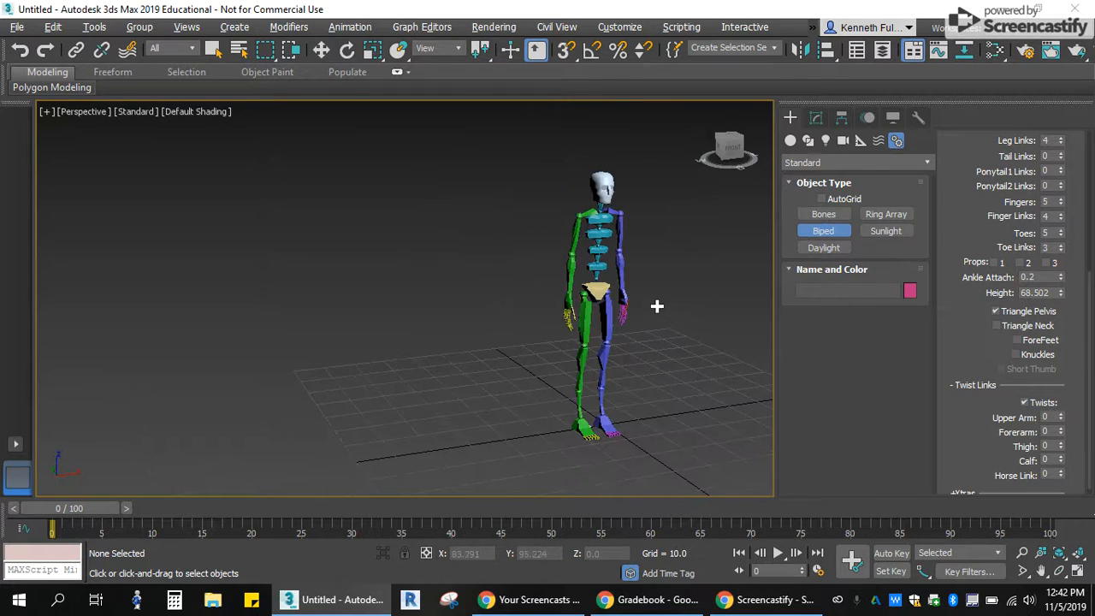
pyautogui.scroll(2, 576, 293)
pyautogui.scroll(-2, 586, 313)
pyautogui.scroll(4, 574, 325)
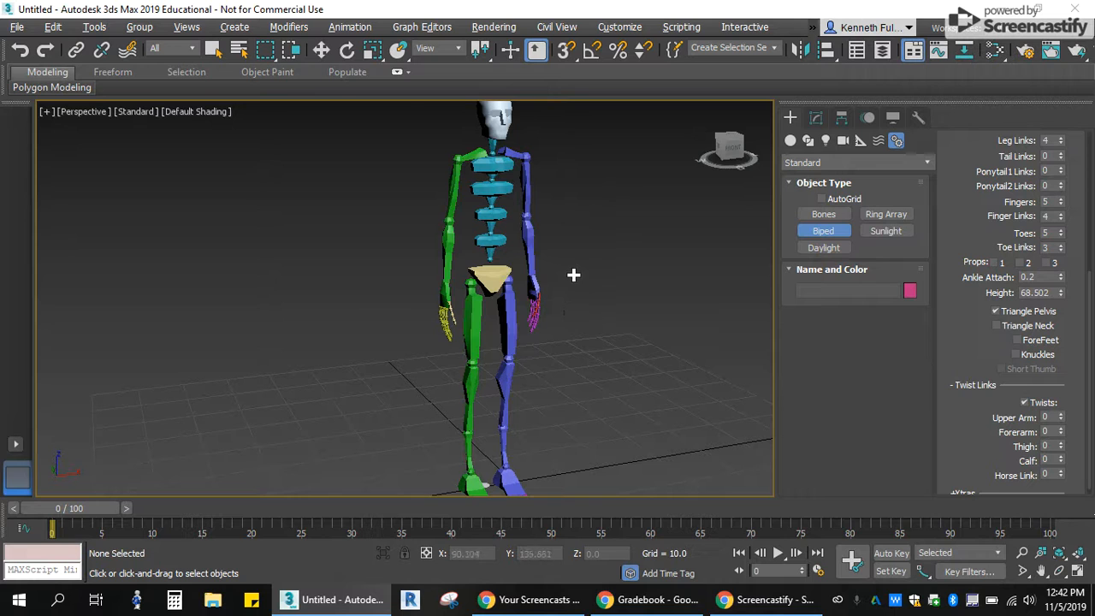
pyautogui.scroll(-2, 604, 237)
pyautogui.scroll(-2, 589, 242)
pyautogui.moveTo(590, 242); pyautogui.dragTo(548, 280, button='middle')
pyautogui.scroll(3, 547, 298)
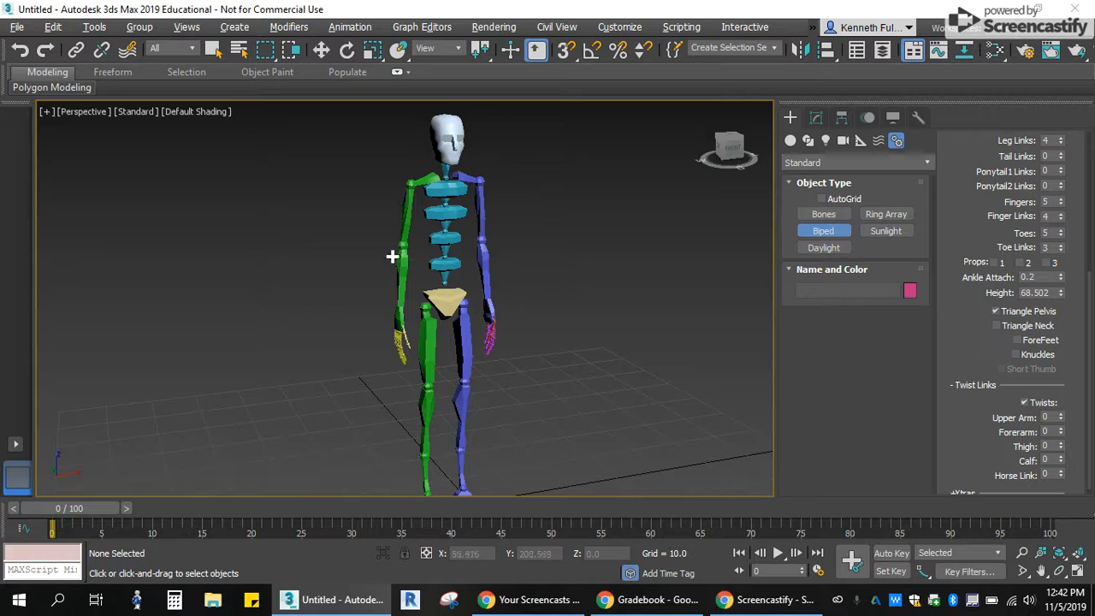
pyautogui.scroll(-2, 508, 280)
pyautogui.moveTo(522, 296)
pyautogui.mouseDown(button='middle')
pyautogui.moveTo(539, 305)
pyautogui.moveTo(547, 291)
pyautogui.moveTo(534, 311)
pyautogui.mouseUp(button='middle')
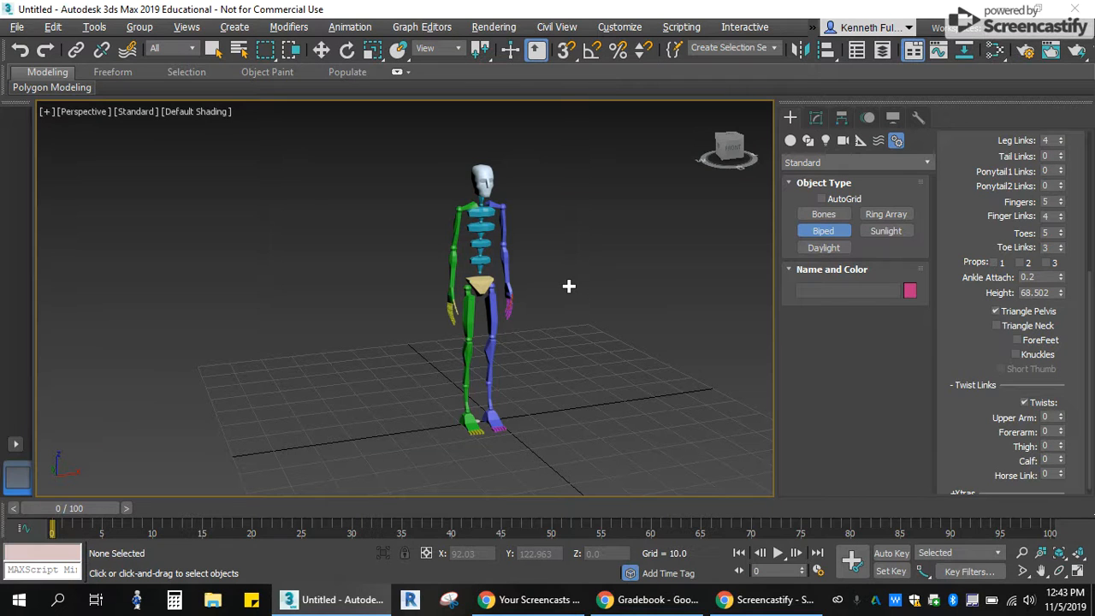
pyautogui.click(731, 152)
pyautogui.moveTo(731, 151)
pyautogui.mouseDown()
pyautogui.moveTo(715, 150)
pyautogui.moveTo(732, 151)
pyautogui.mouseUp()
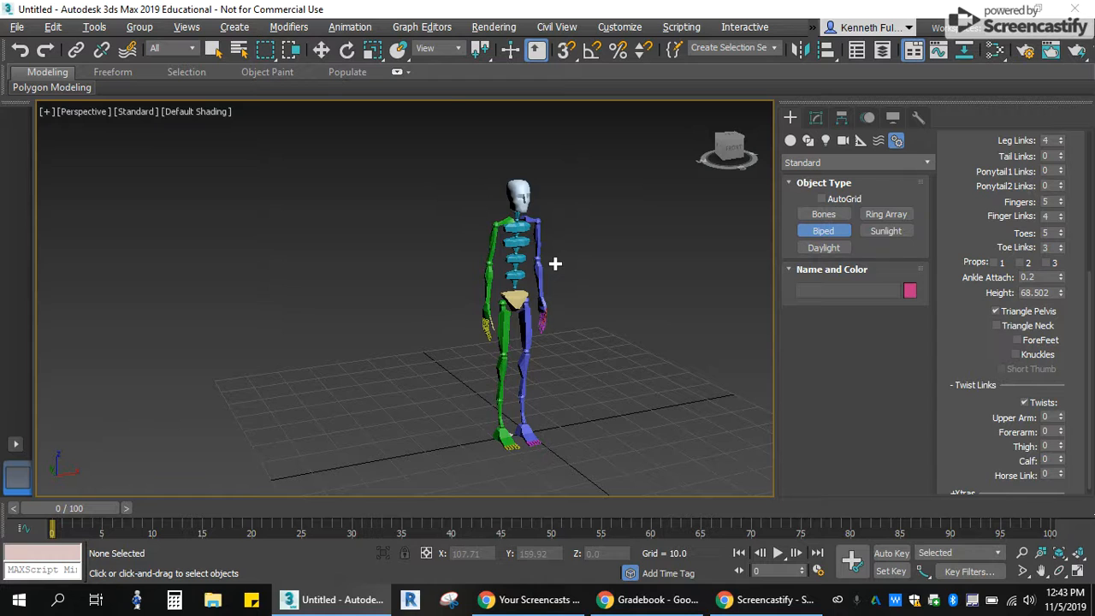
pyautogui.scroll(4, 574, 265)
pyautogui.scroll(-2, 574, 264)
pyautogui.scroll(1, 496, 140)
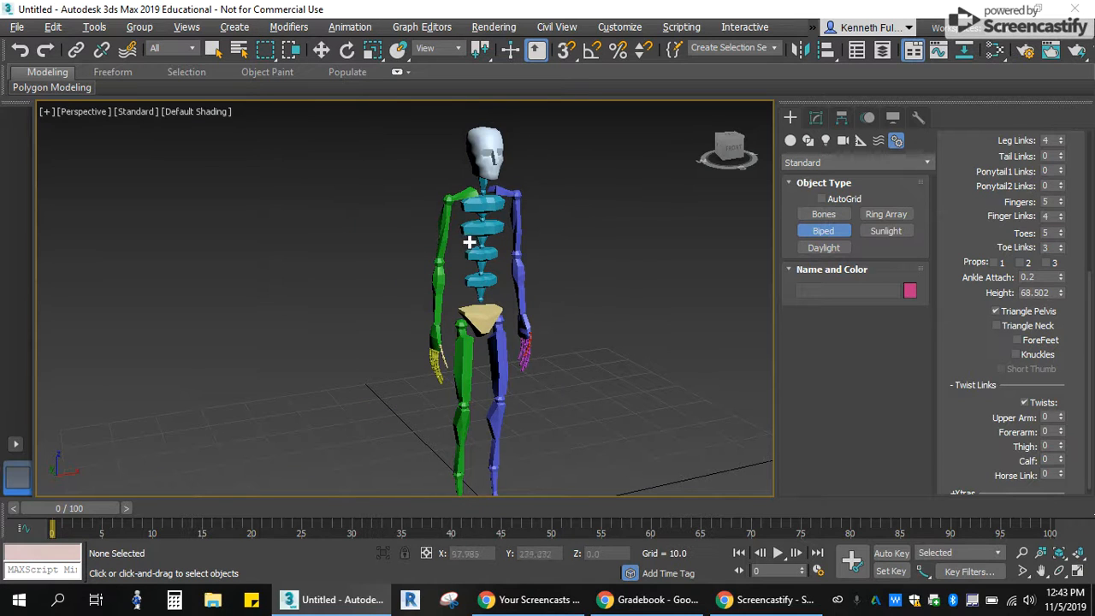
pyautogui.scroll(-2, 471, 242)
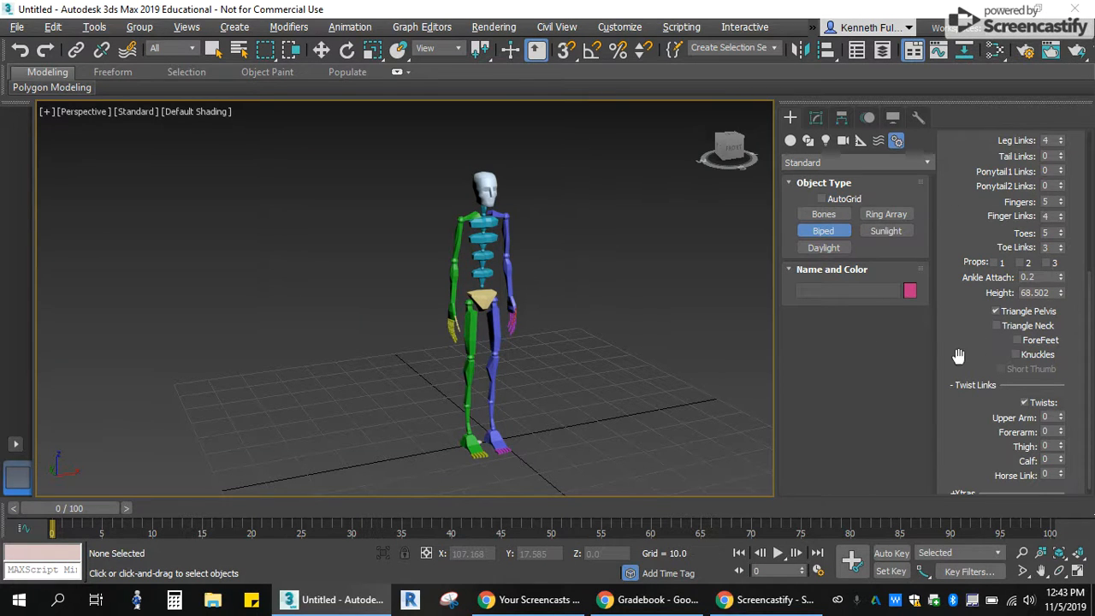
# Step: Select the biped's head, show its motion parameters and turn on Figure Mode
pyautogui.scroll(6, 958, 356)
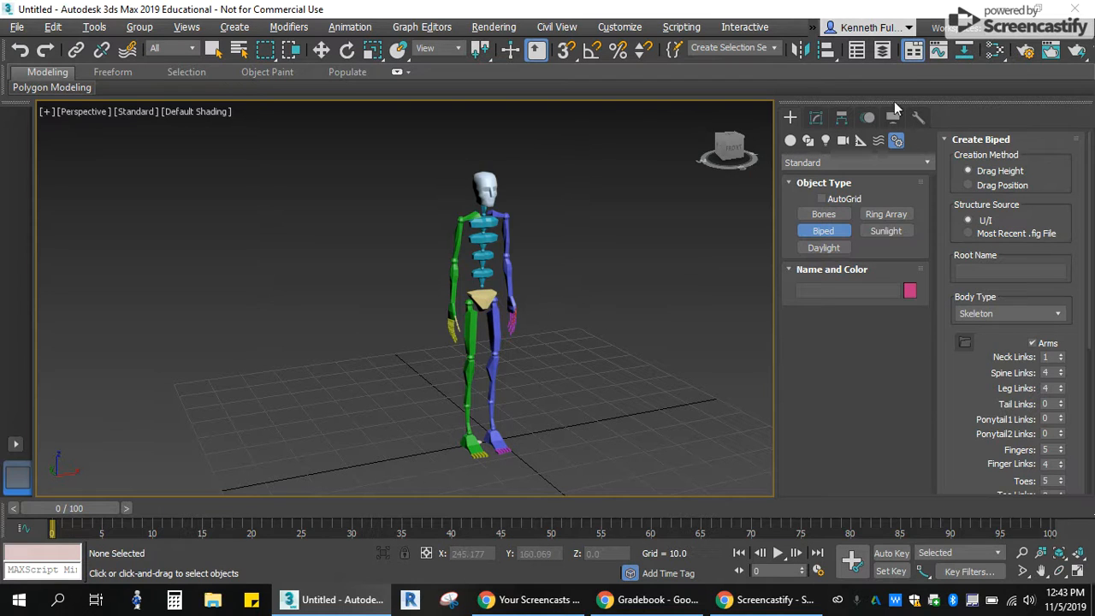
pyautogui.click(866, 118)
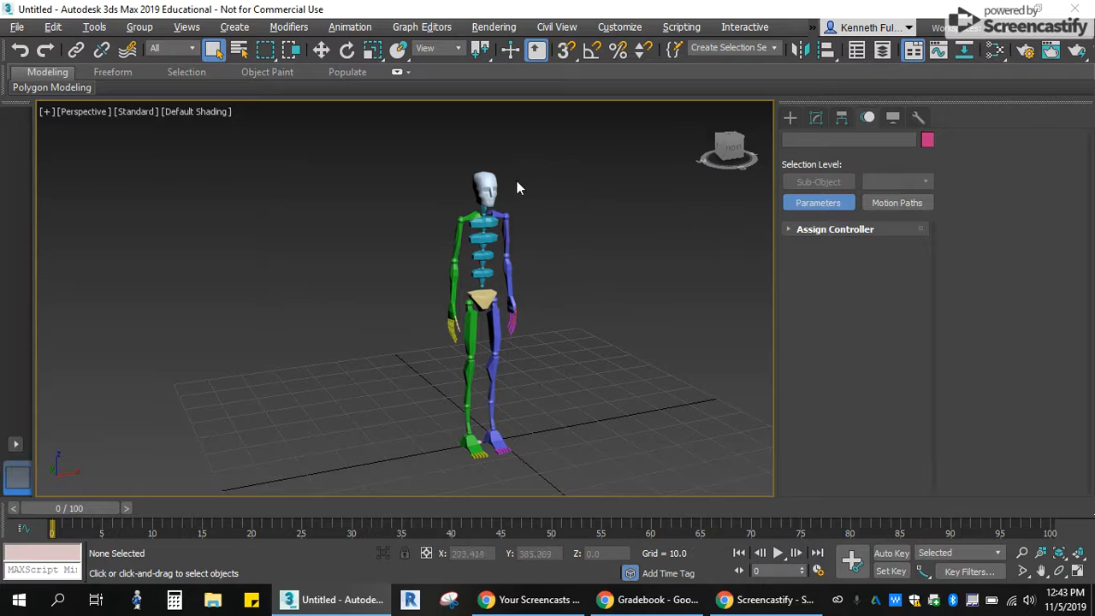
pyautogui.click(486, 188)
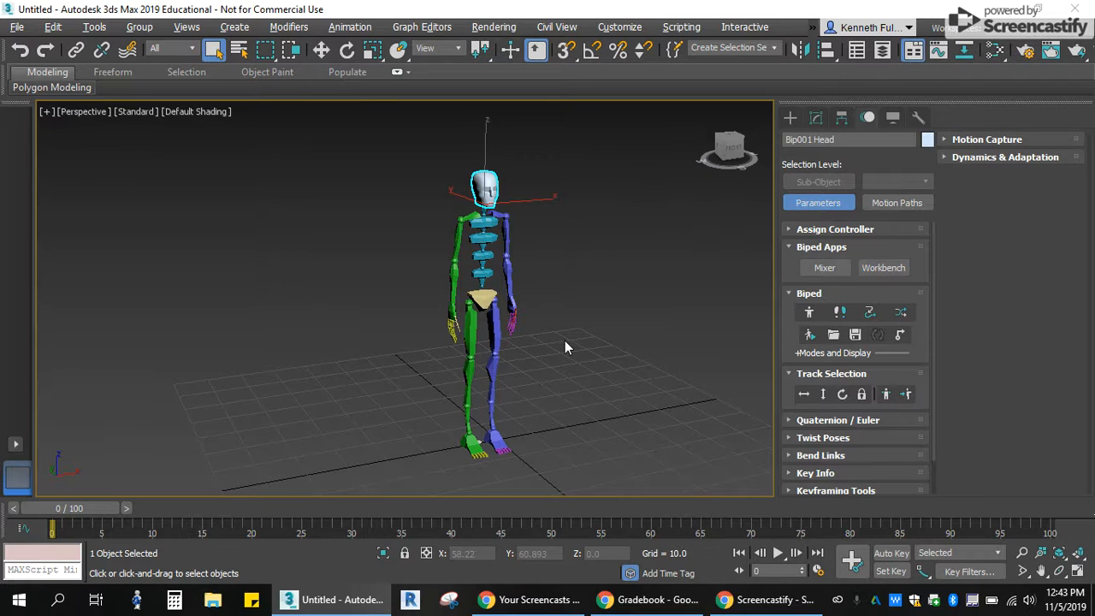
pyautogui.scroll(-1, 811, 437)
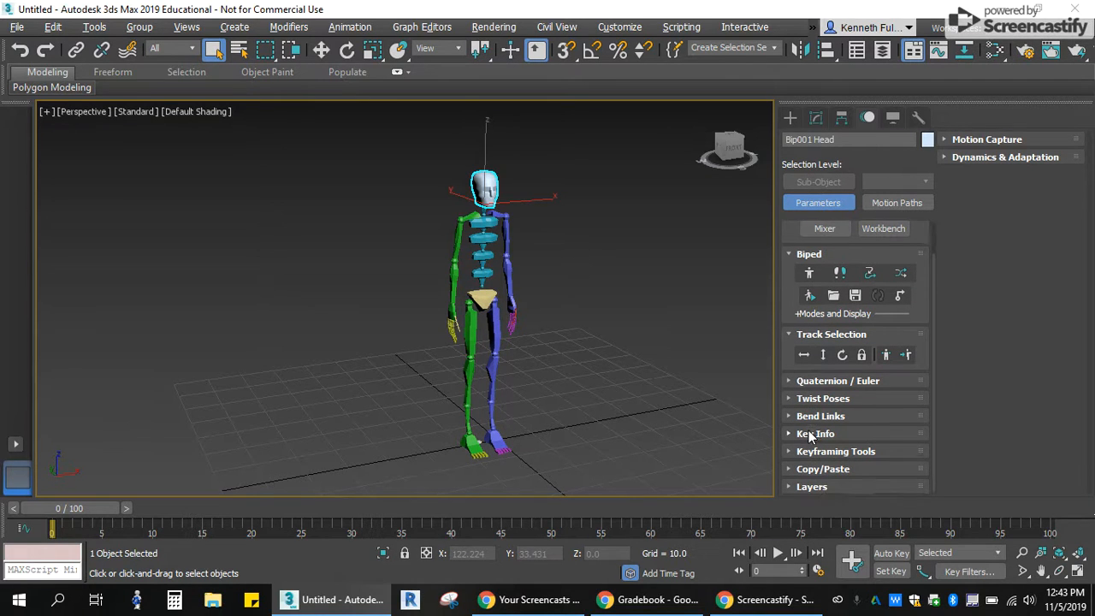
pyautogui.click(810, 273)
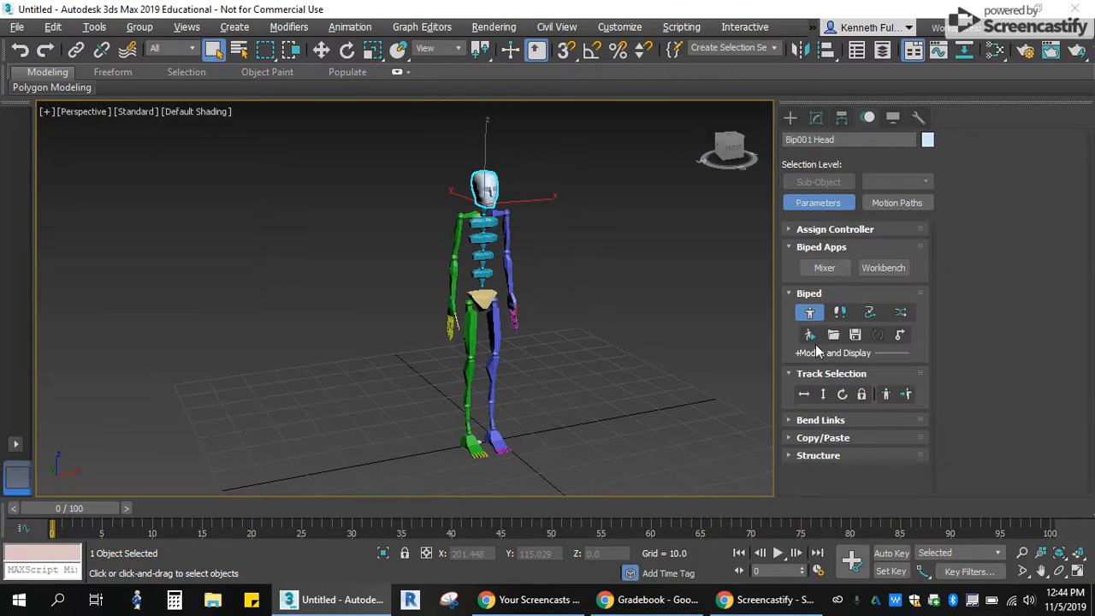
# Step: Expand the Bend Links settings, then open the Animation Workbench for a look and close it
pyautogui.click(790, 419)
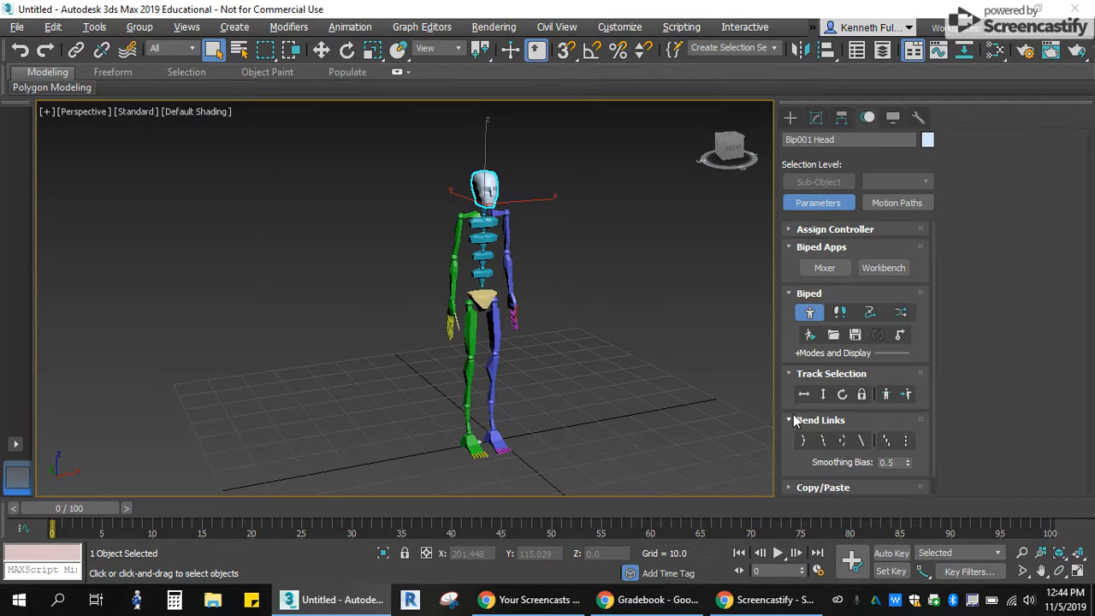
pyautogui.scroll(-1, 792, 407)
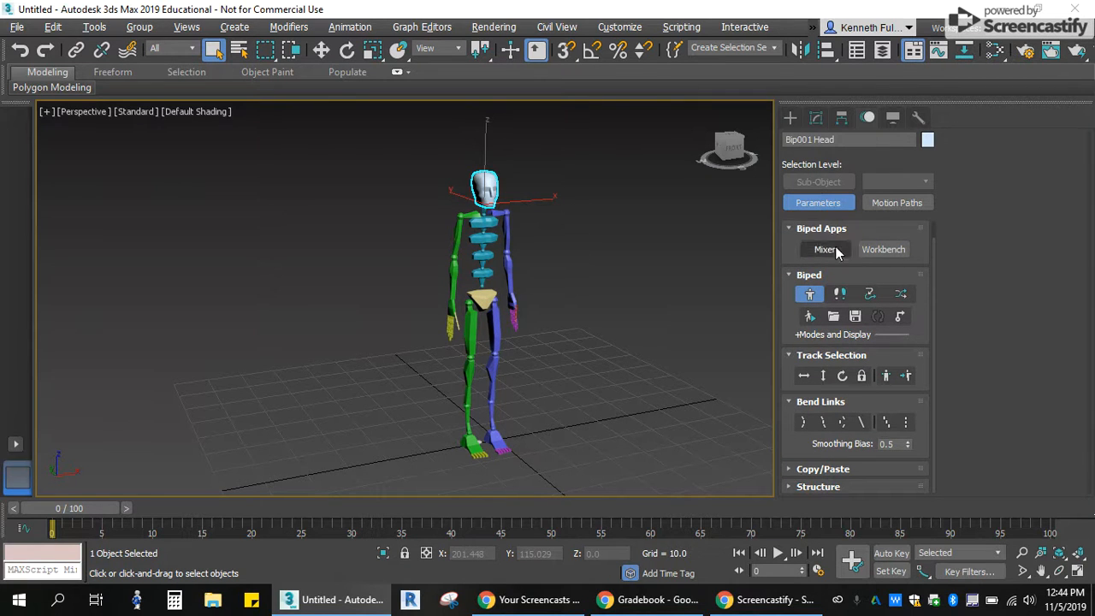
pyautogui.click(880, 251)
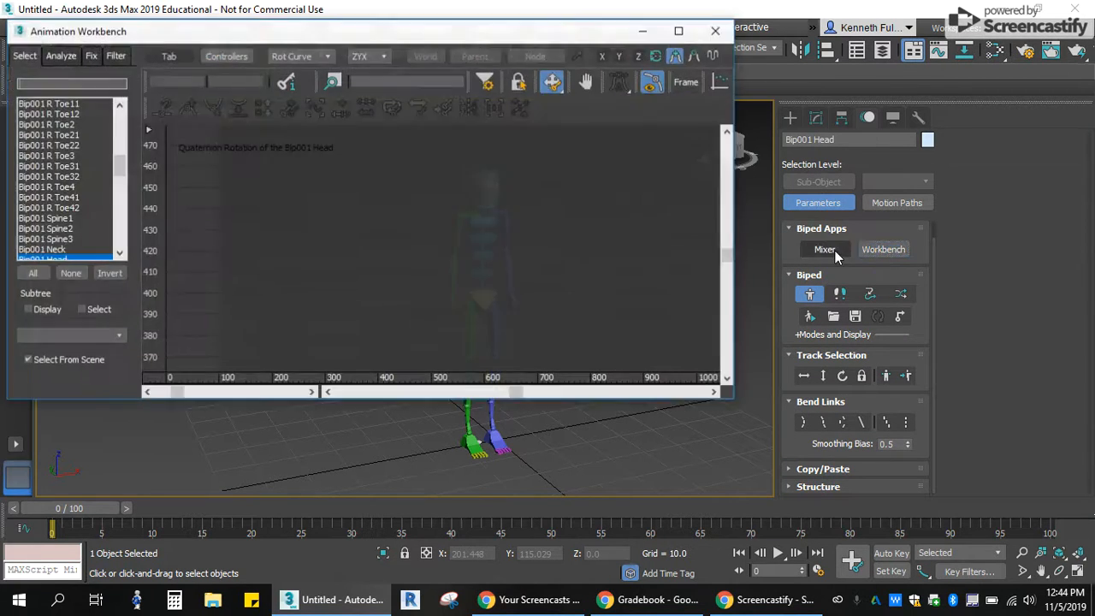
pyautogui.click(717, 30)
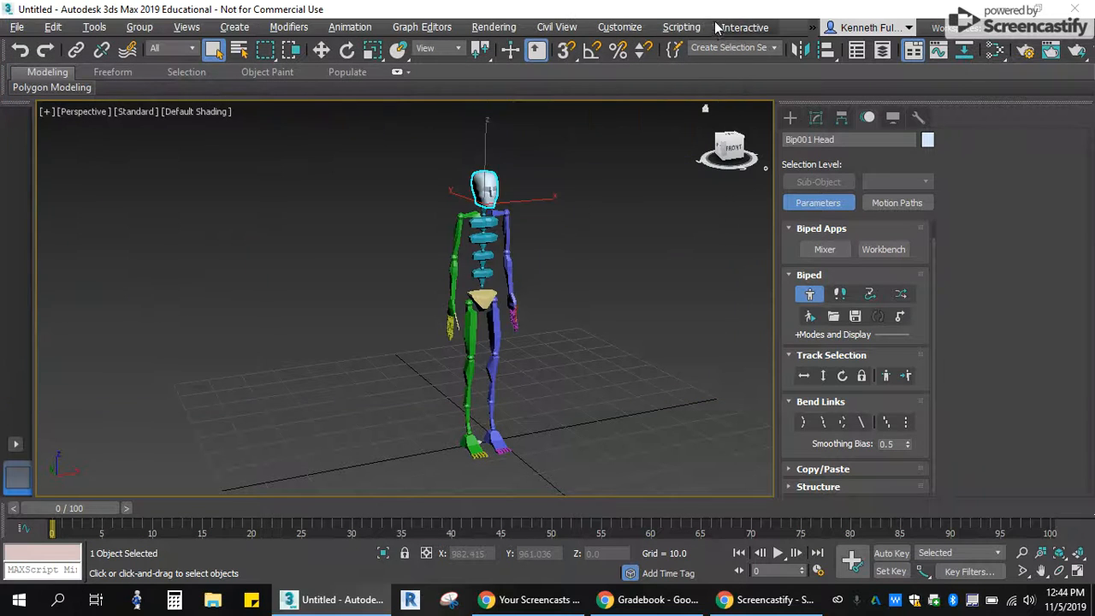
# Step: Expand the biped's Structure settings and review its link, finger, toe and twist options
pyautogui.click(788, 486)
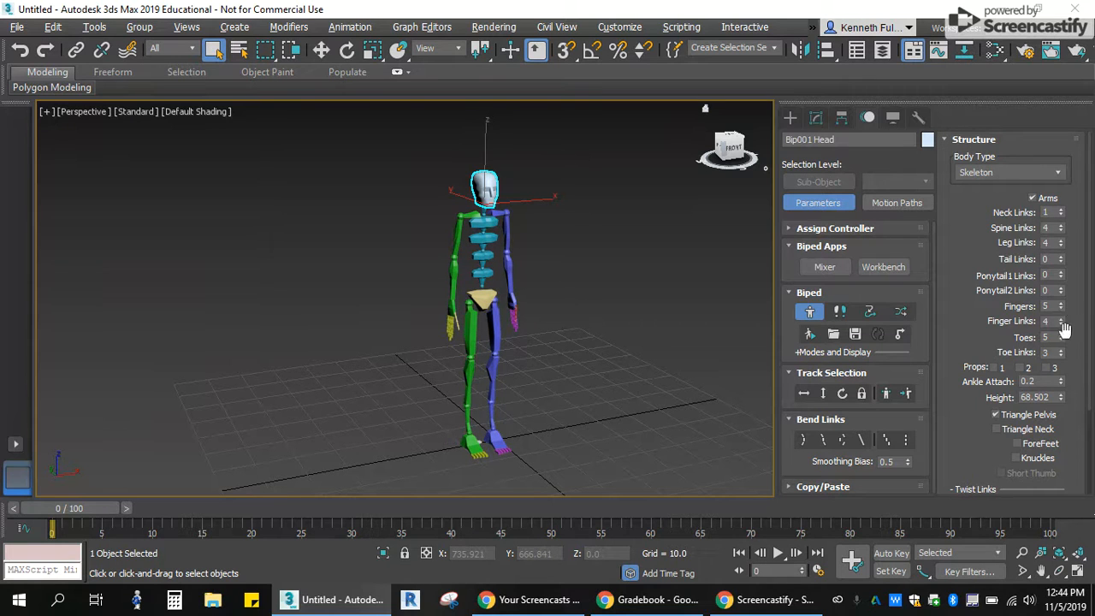
pyautogui.scroll(-1, 987, 439)
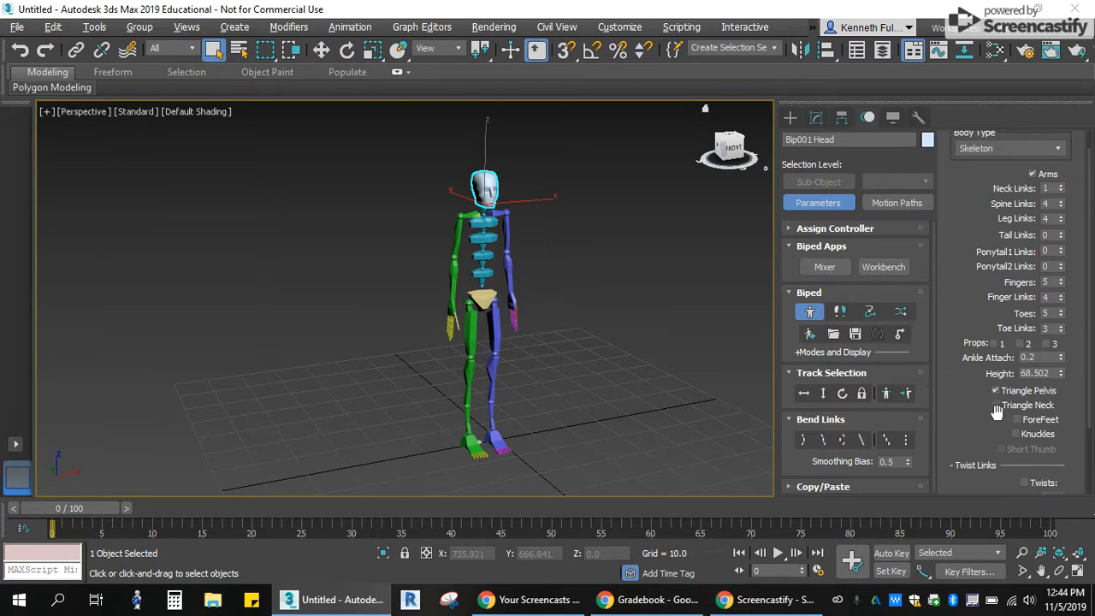
pyautogui.scroll(-1, 995, 424)
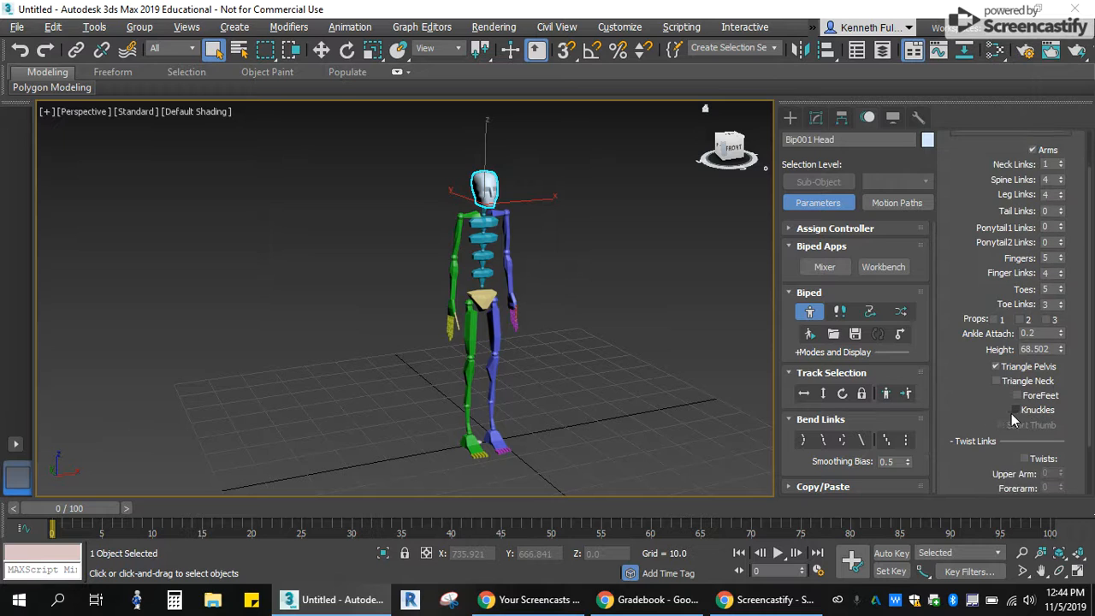
# Step: Try the Knuckles option and turn it back off, then enable Twists for the biped and inspect the forearms
pyautogui.click(1016, 410)
pyautogui.click(1015, 410)
pyautogui.scroll(-2, 981, 416)
pyautogui.click(1025, 411)
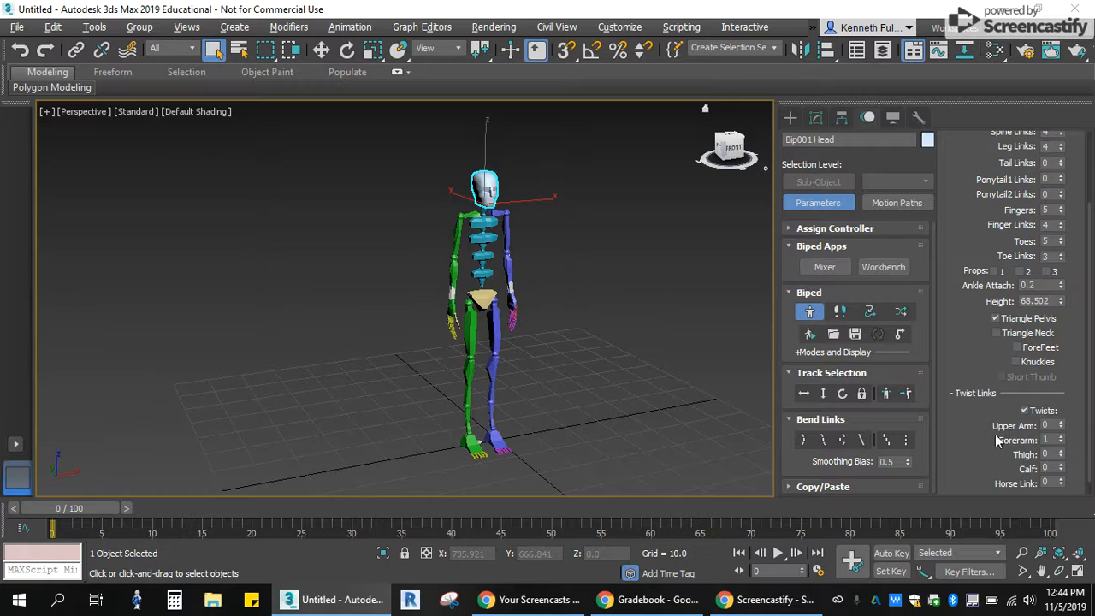
pyautogui.scroll(5, 510, 283)
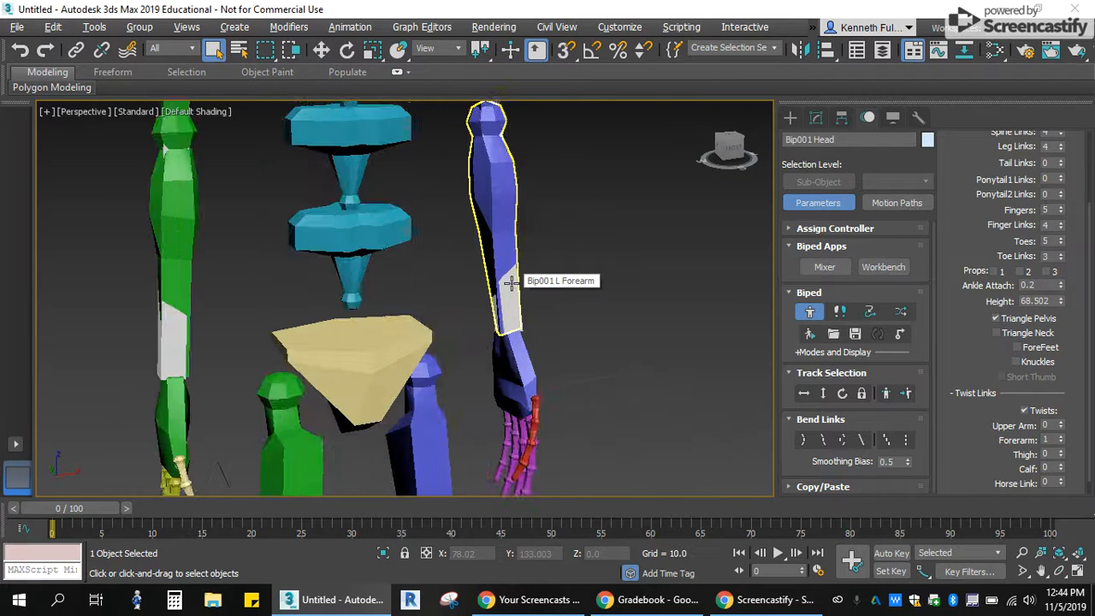
pyautogui.scroll(-5, 514, 283)
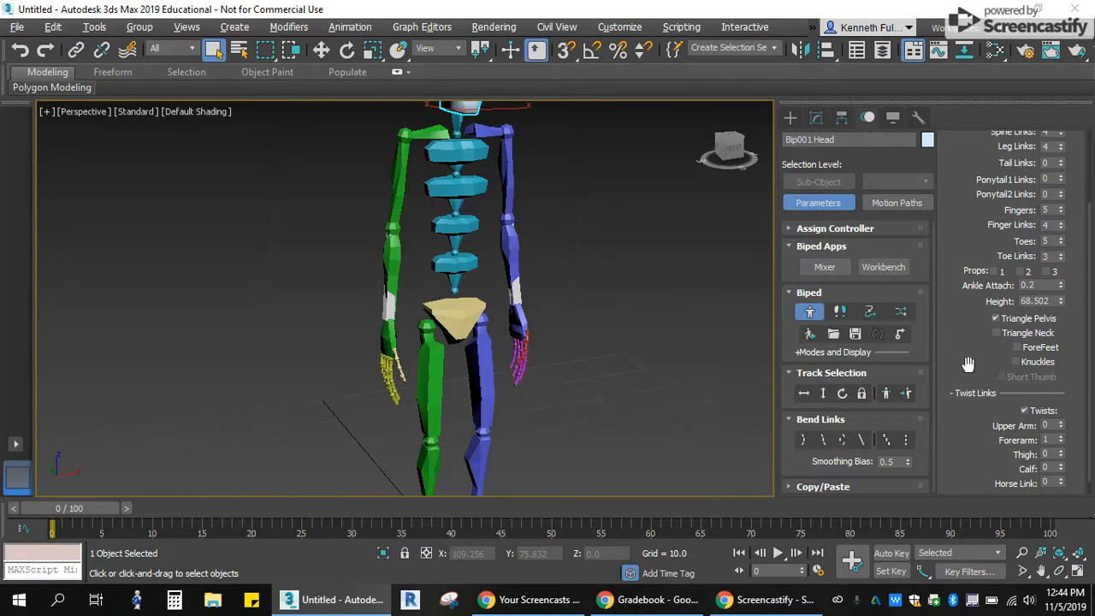
# Step: Expand the biped's Xtras settings to review their options, then collapse them
pyautogui.scroll(-1, 967, 358)
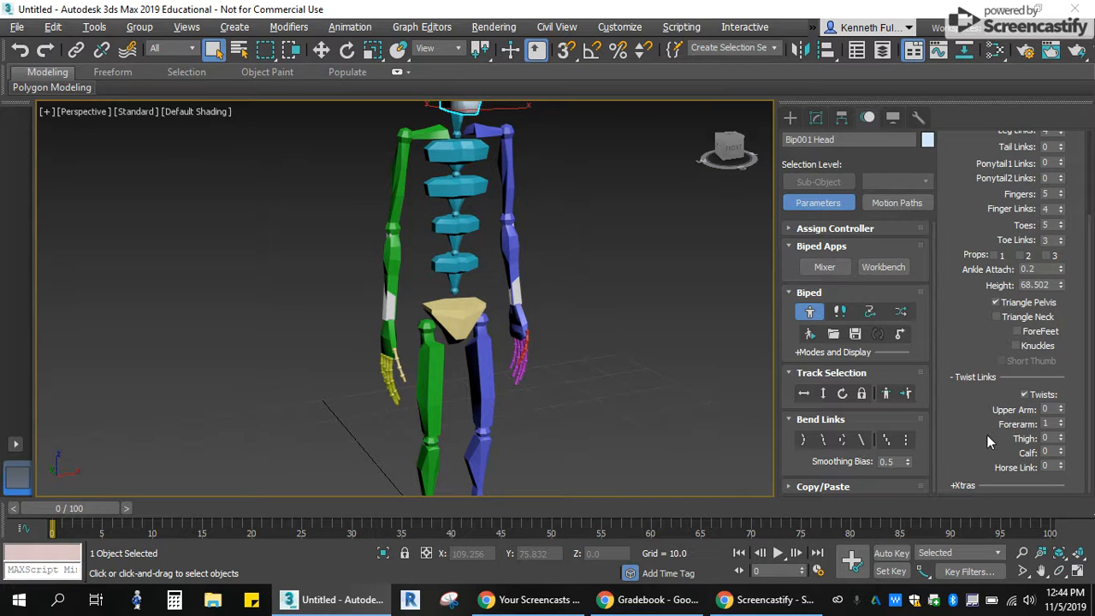
pyautogui.click(954, 482)
pyautogui.scroll(-4, 962, 416)
pyautogui.scroll(-4, 943, 446)
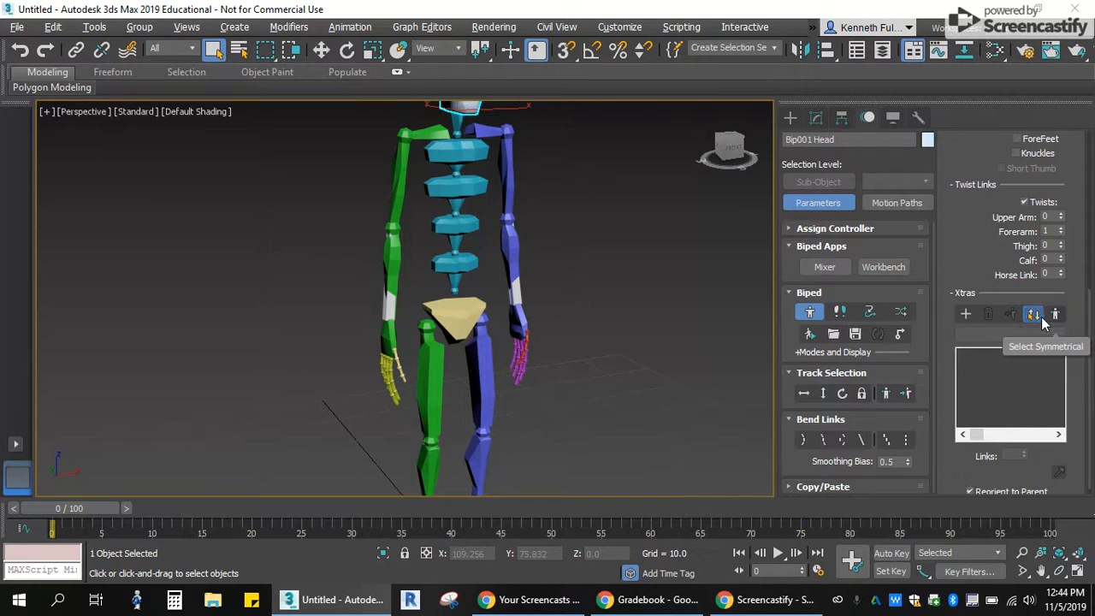
pyautogui.click(1040, 316)
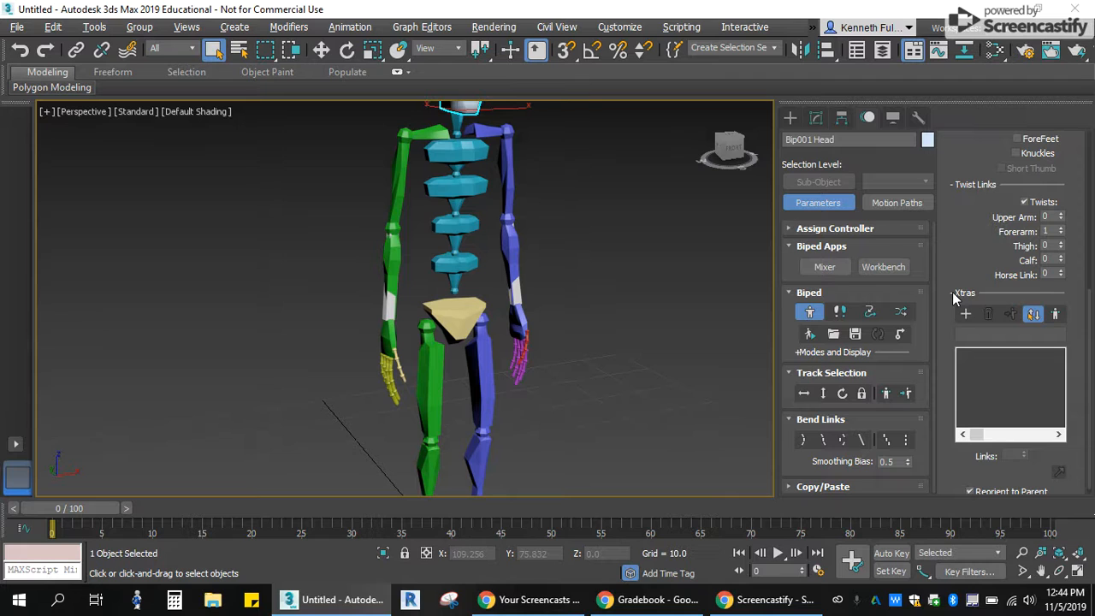
pyautogui.scroll(-1, 952, 291)
pyautogui.scroll(8, 953, 278)
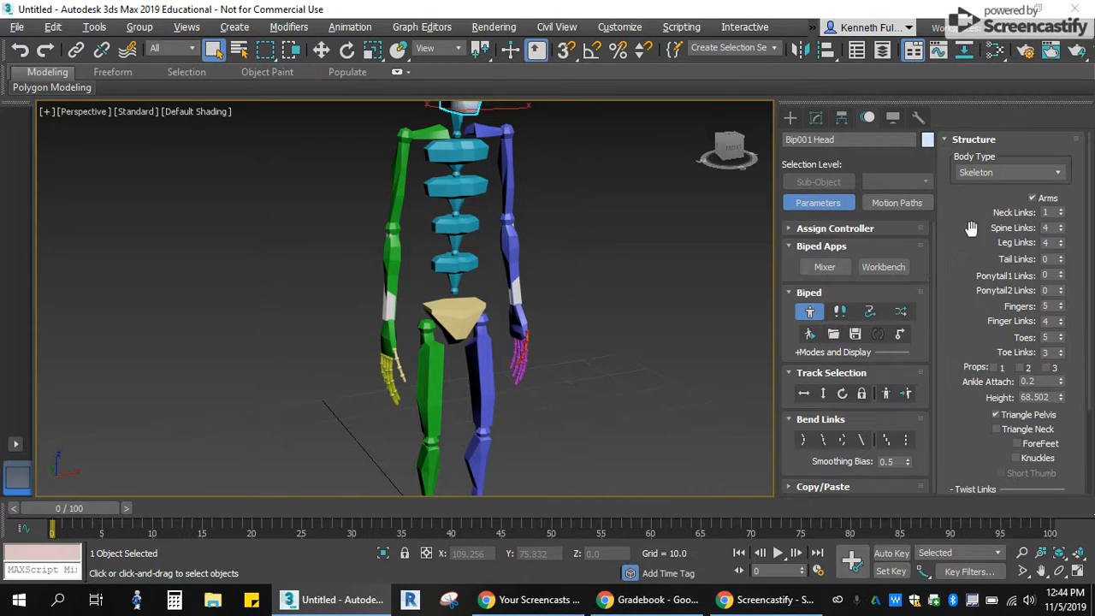
# Step: Try the Male body type on the biped, then set the body type back to Skeleton
pyautogui.scroll(-2, 627, 305)
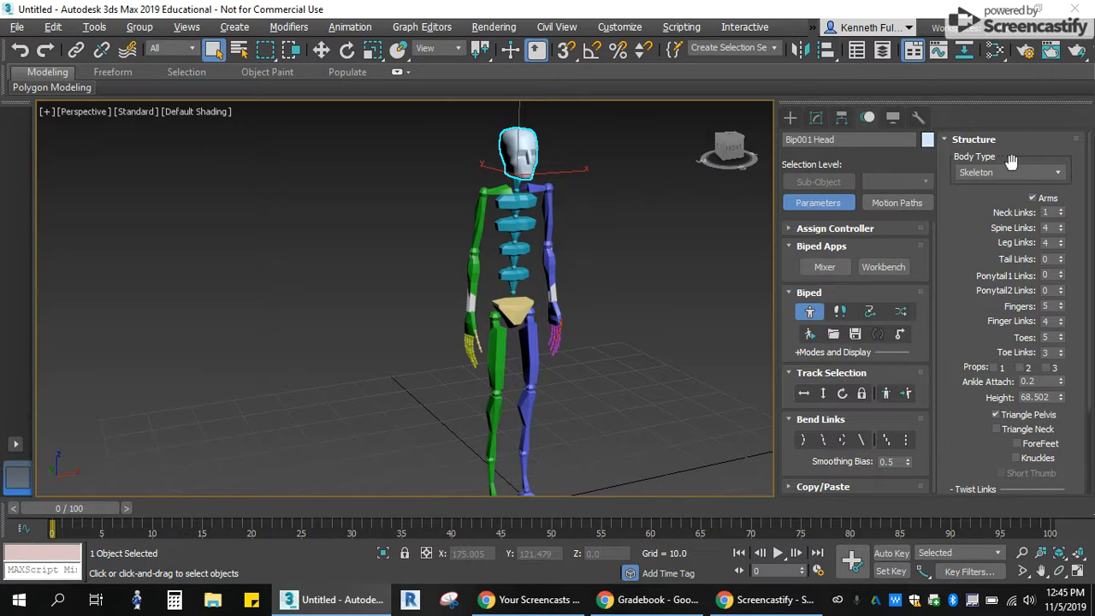
pyautogui.click(1055, 174)
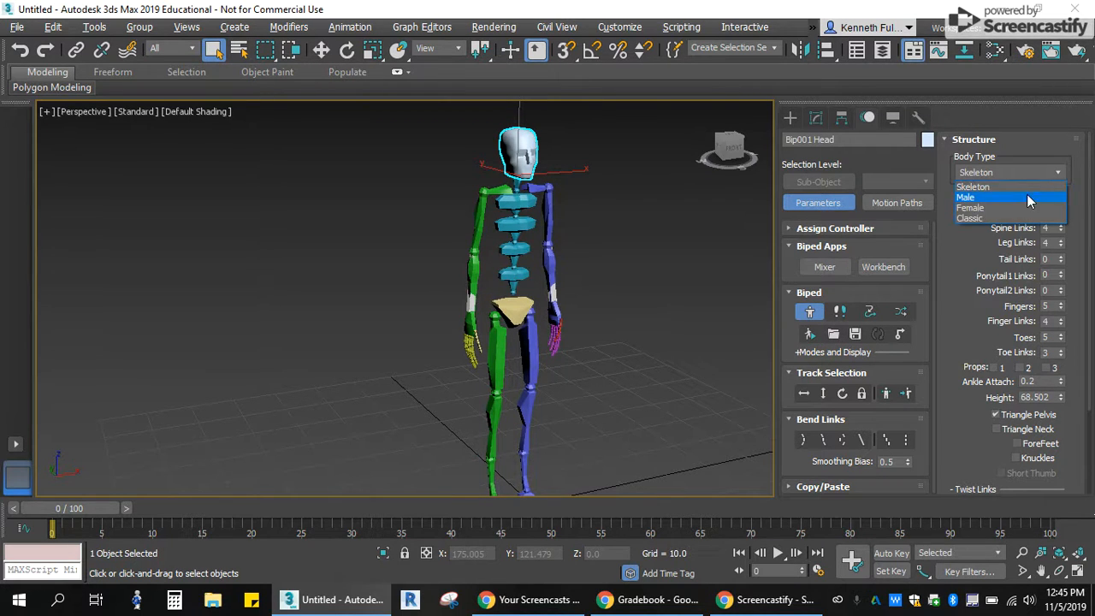
pyautogui.click(1026, 195)
pyautogui.click(1040, 174)
pyautogui.click(1020, 188)
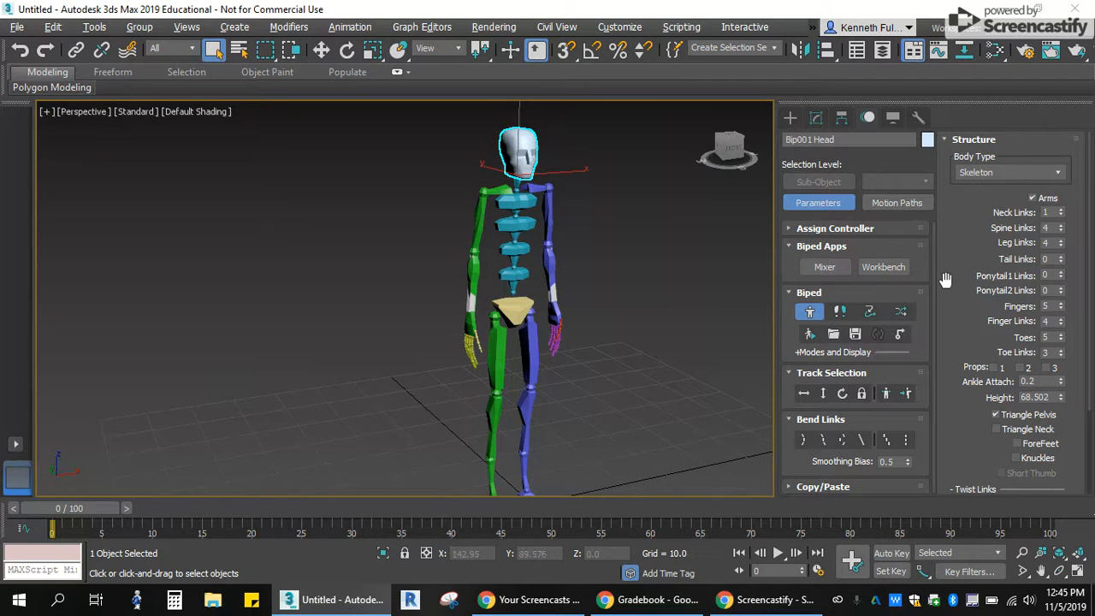
pyautogui.scroll(-3, 958, 317)
pyautogui.scroll(-2, 966, 317)
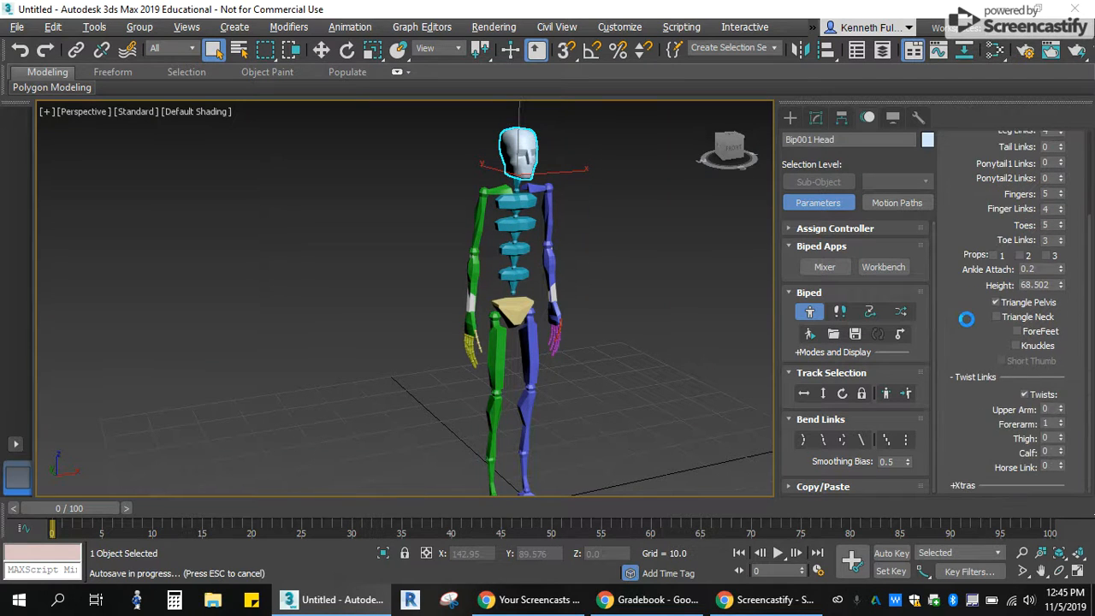
pyautogui.scroll(5, 967, 319)
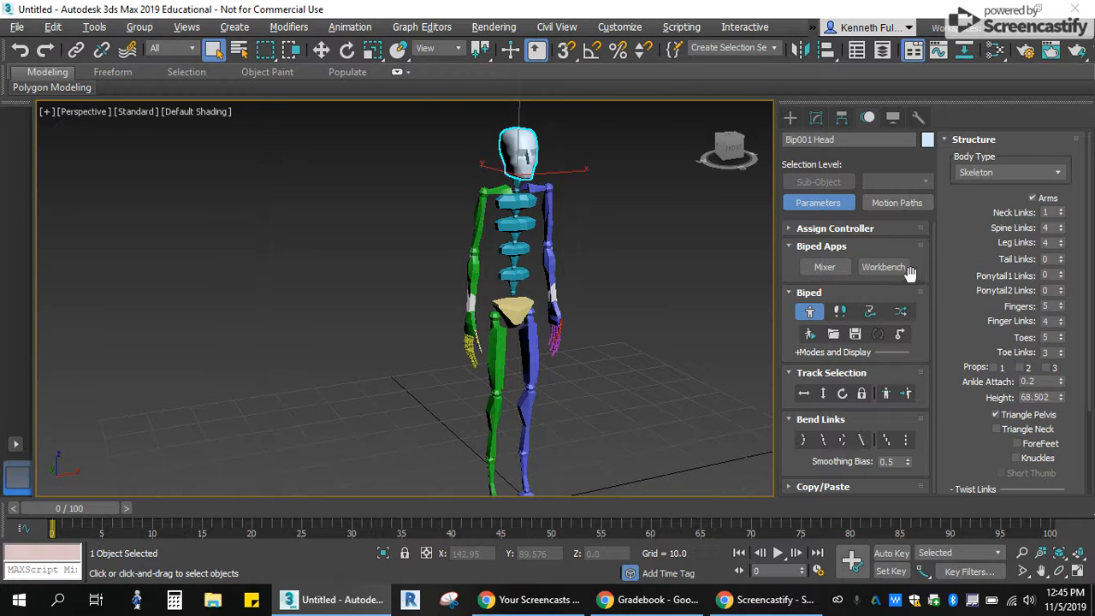
pyautogui.moveTo(767, 606)
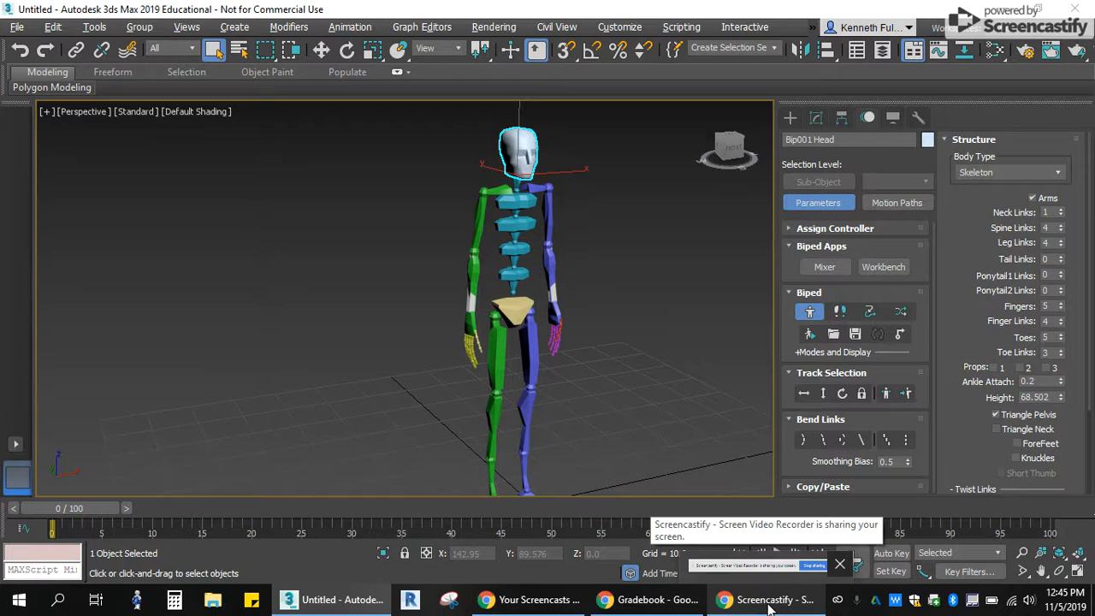
pyautogui.click(767, 606)
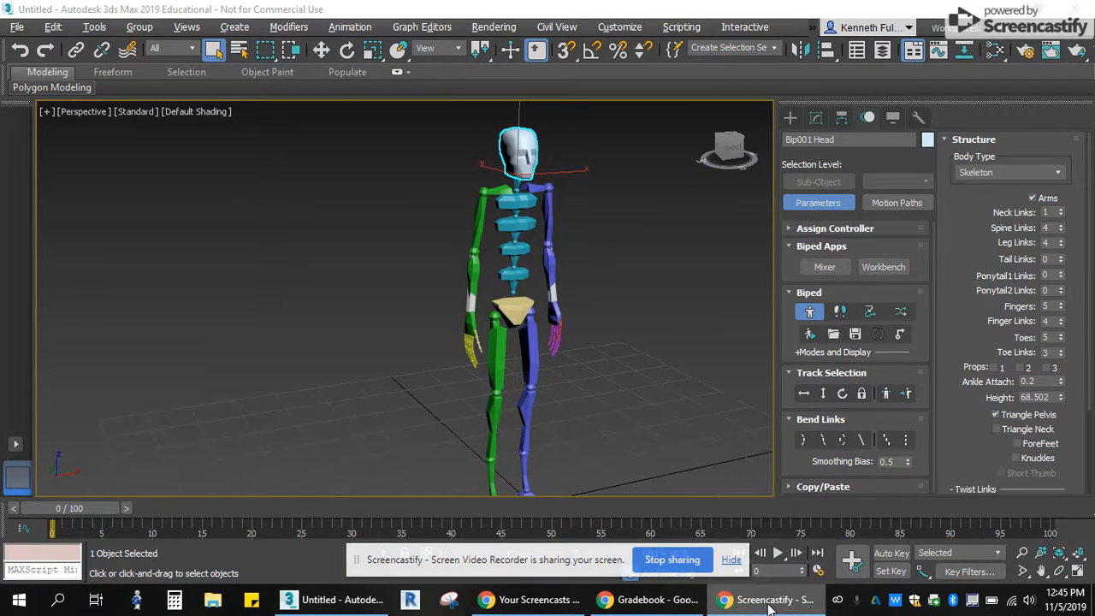